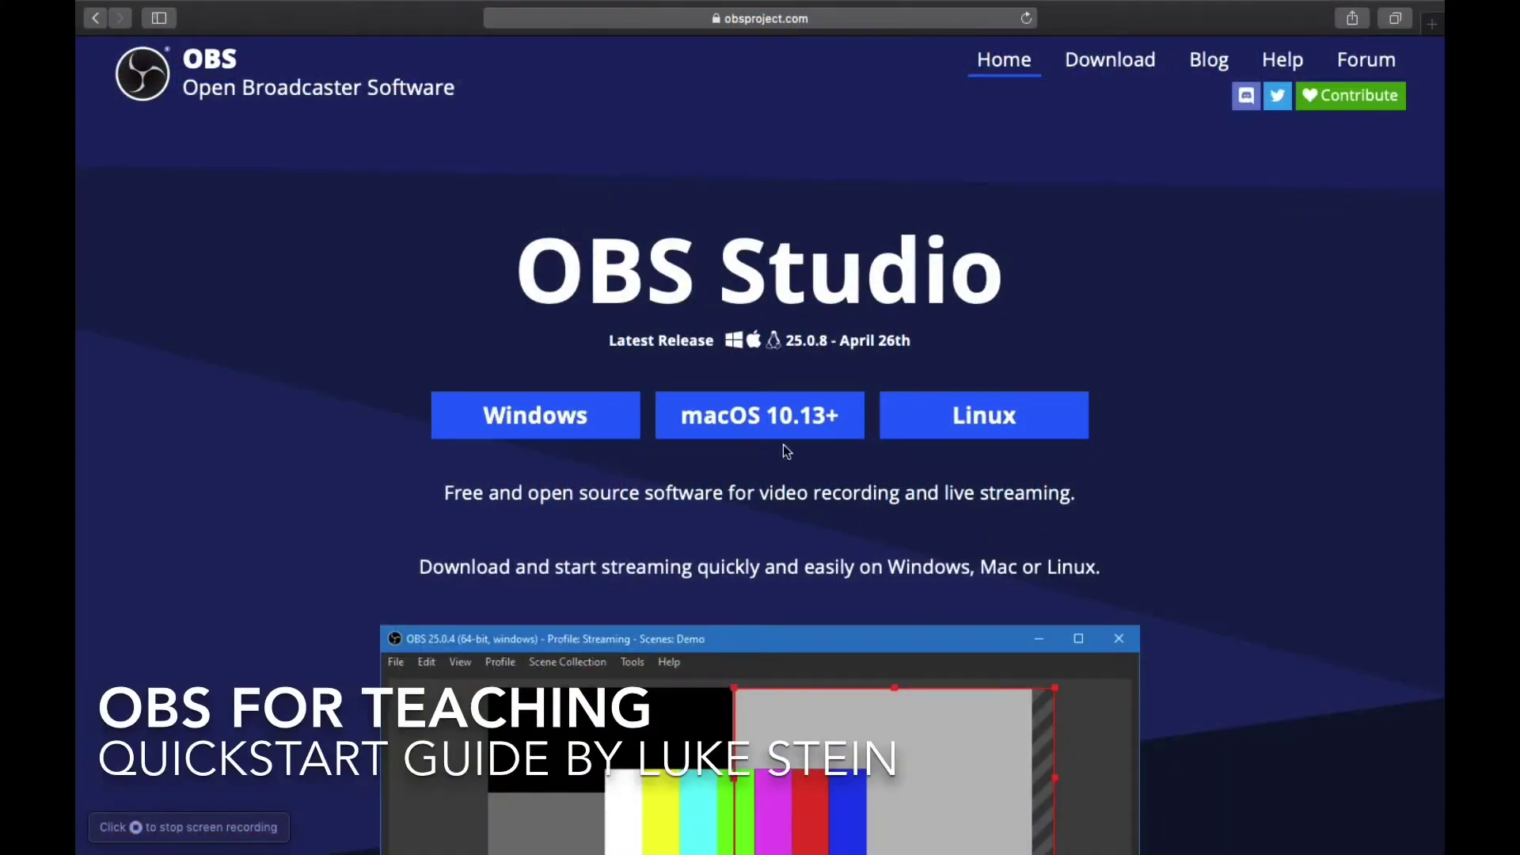
# Download the OBS Studio macOS 10.13+ installer (obs-mac-25.0.8.dmg) in Safari, allowing the site's downloads.
pyautogui.click(771, 427)
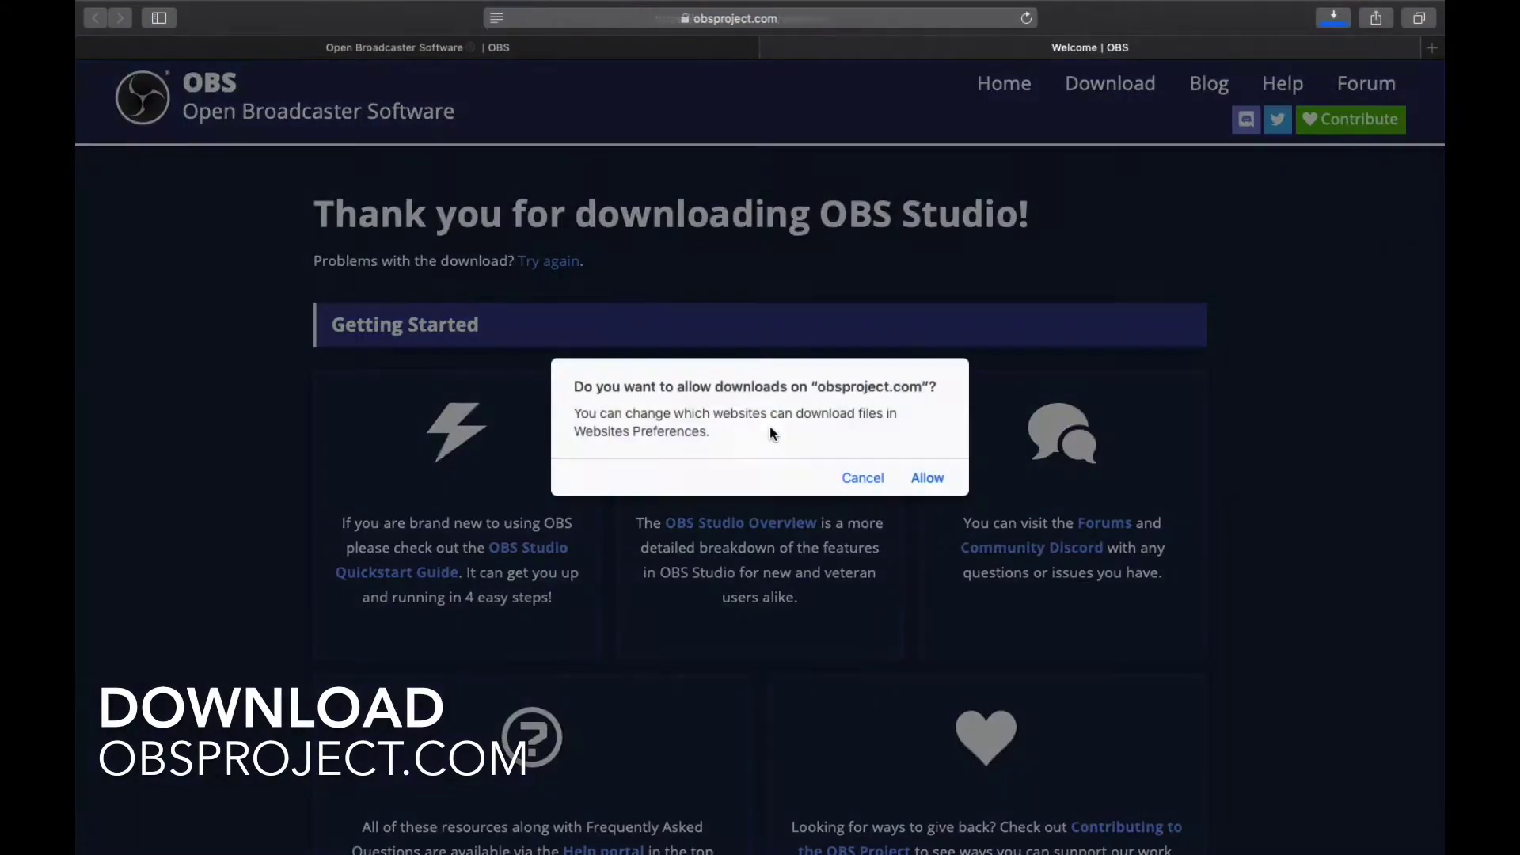
pyautogui.click(926, 477)
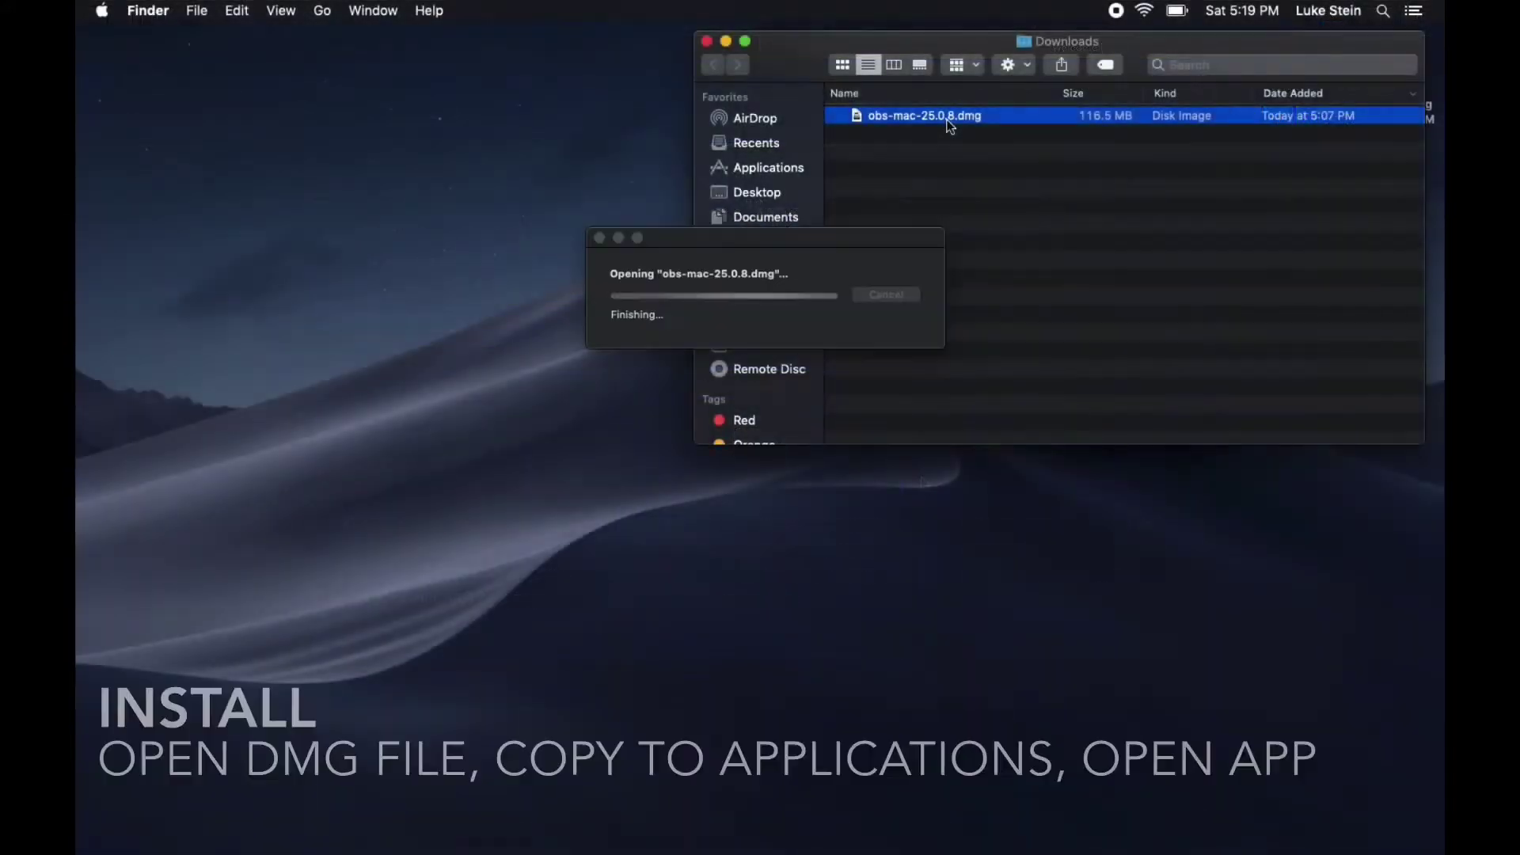
# Copy OBS from the disk image into Applications and launch it, approving the Internet-download warning.
pyautogui.moveTo(325, 563); pyautogui.dragTo(569, 592)
pyautogui.doubleClick(568, 592)
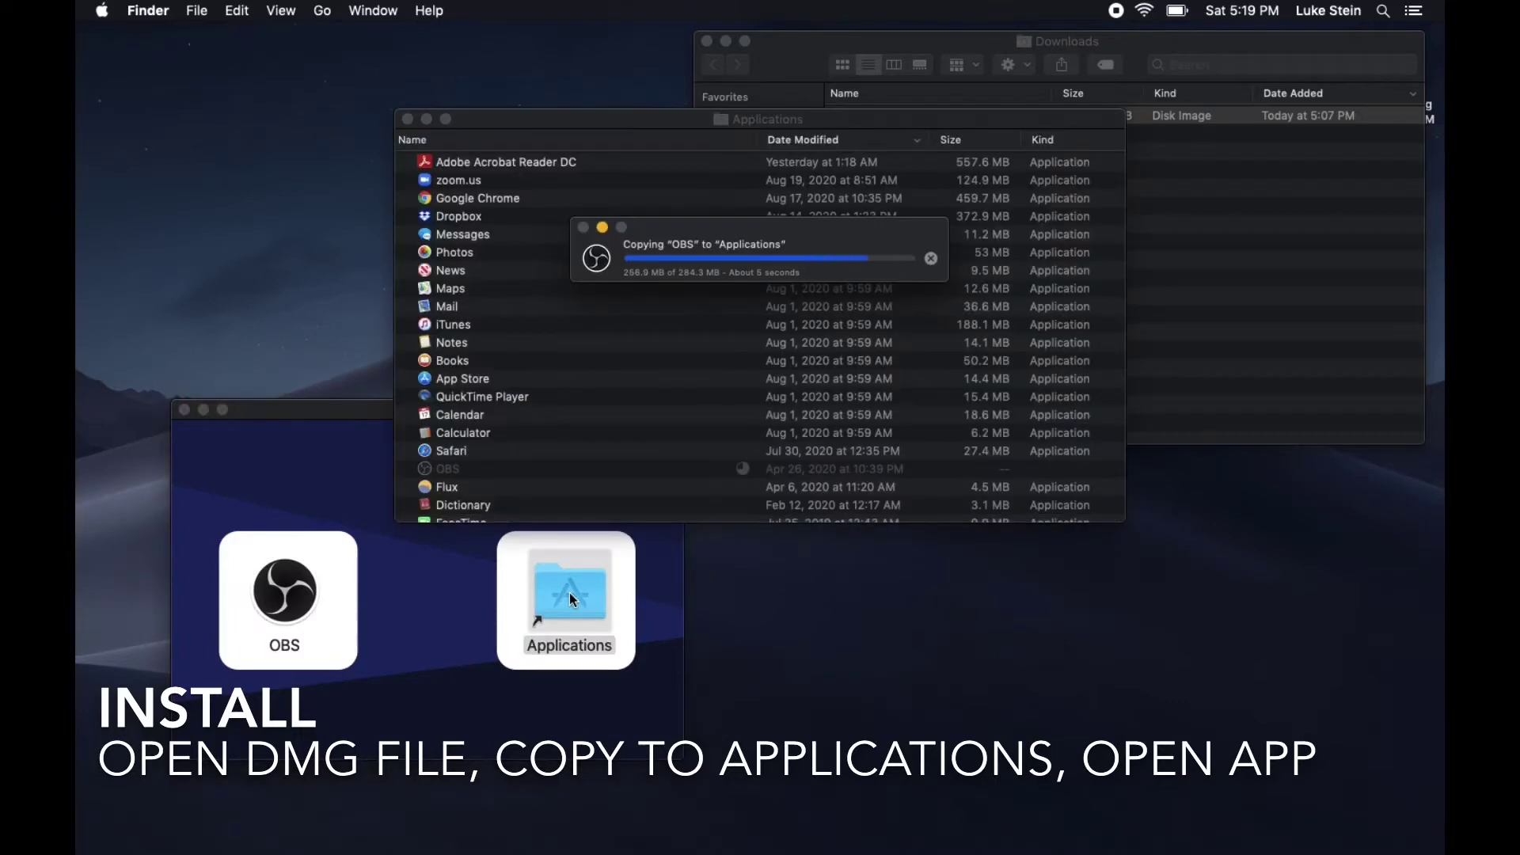
pyautogui.click(456, 469)
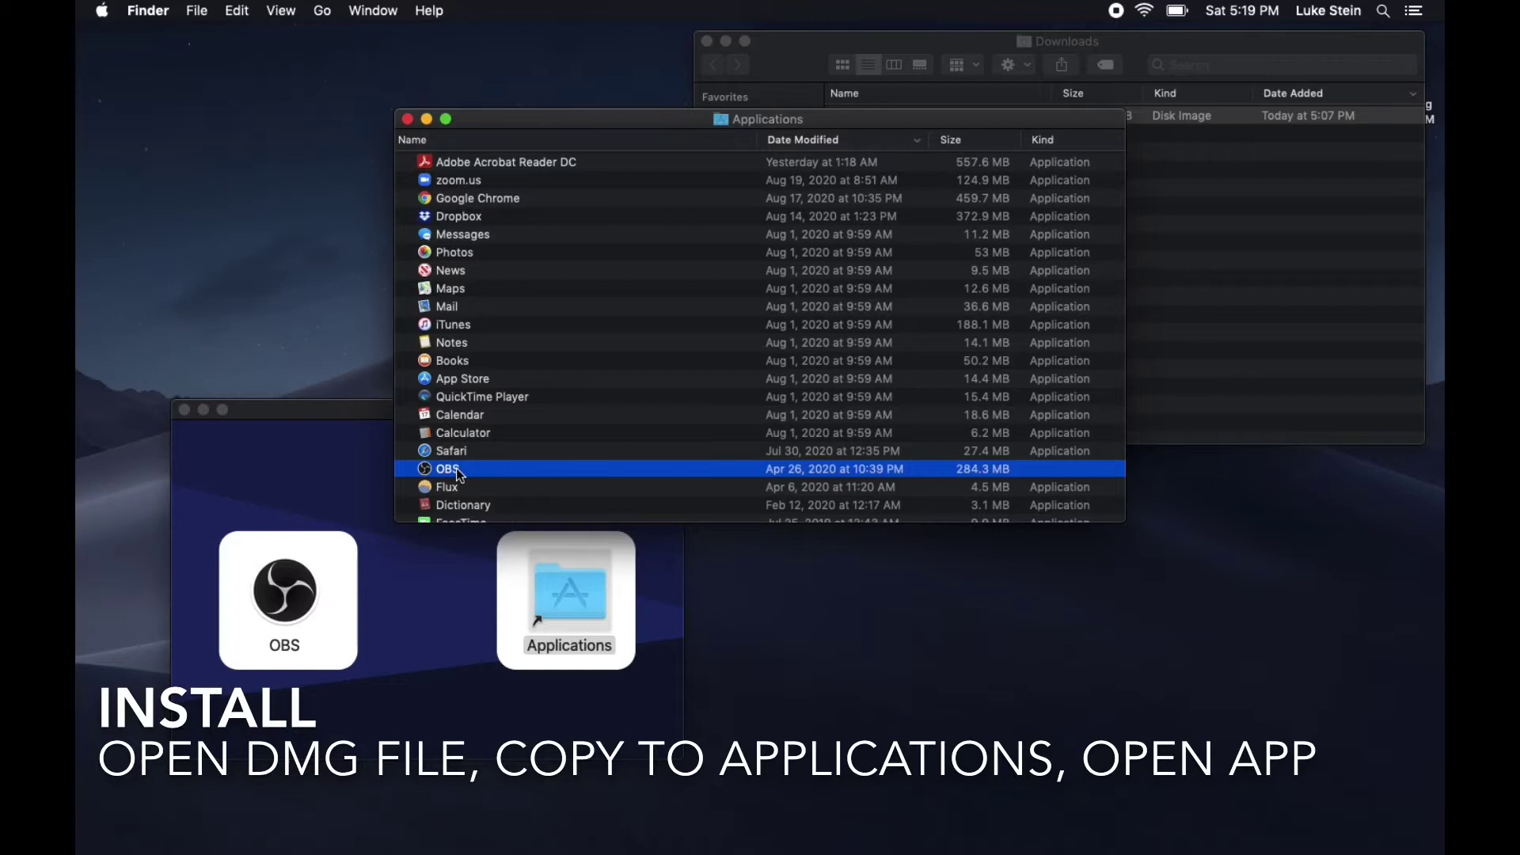
pyautogui.doubleClick(459, 470)
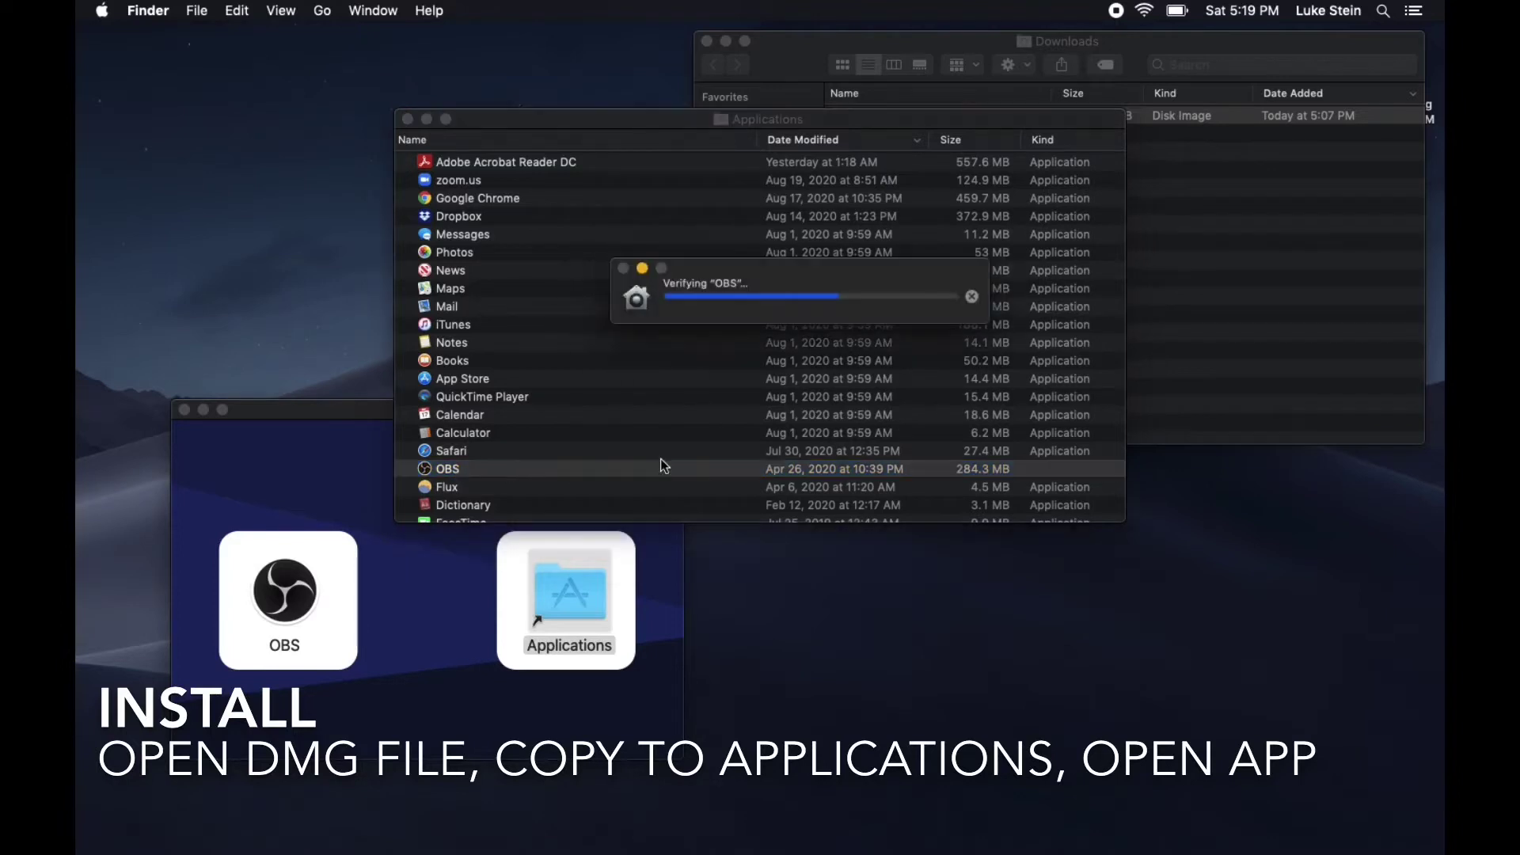
pyautogui.click(407, 119)
pyautogui.click(184, 410)
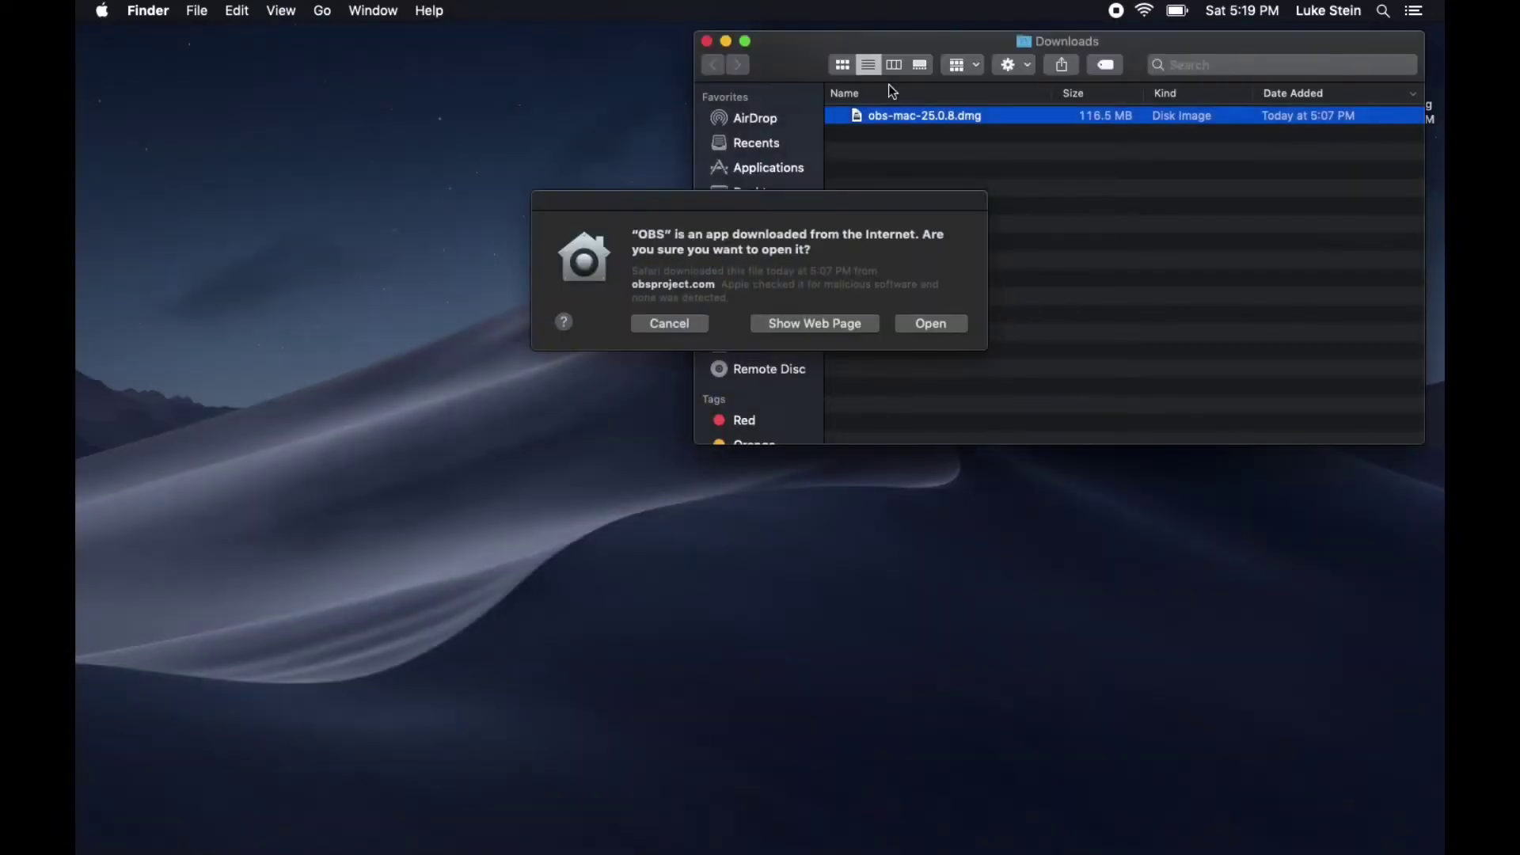
pyautogui.click(934, 326)
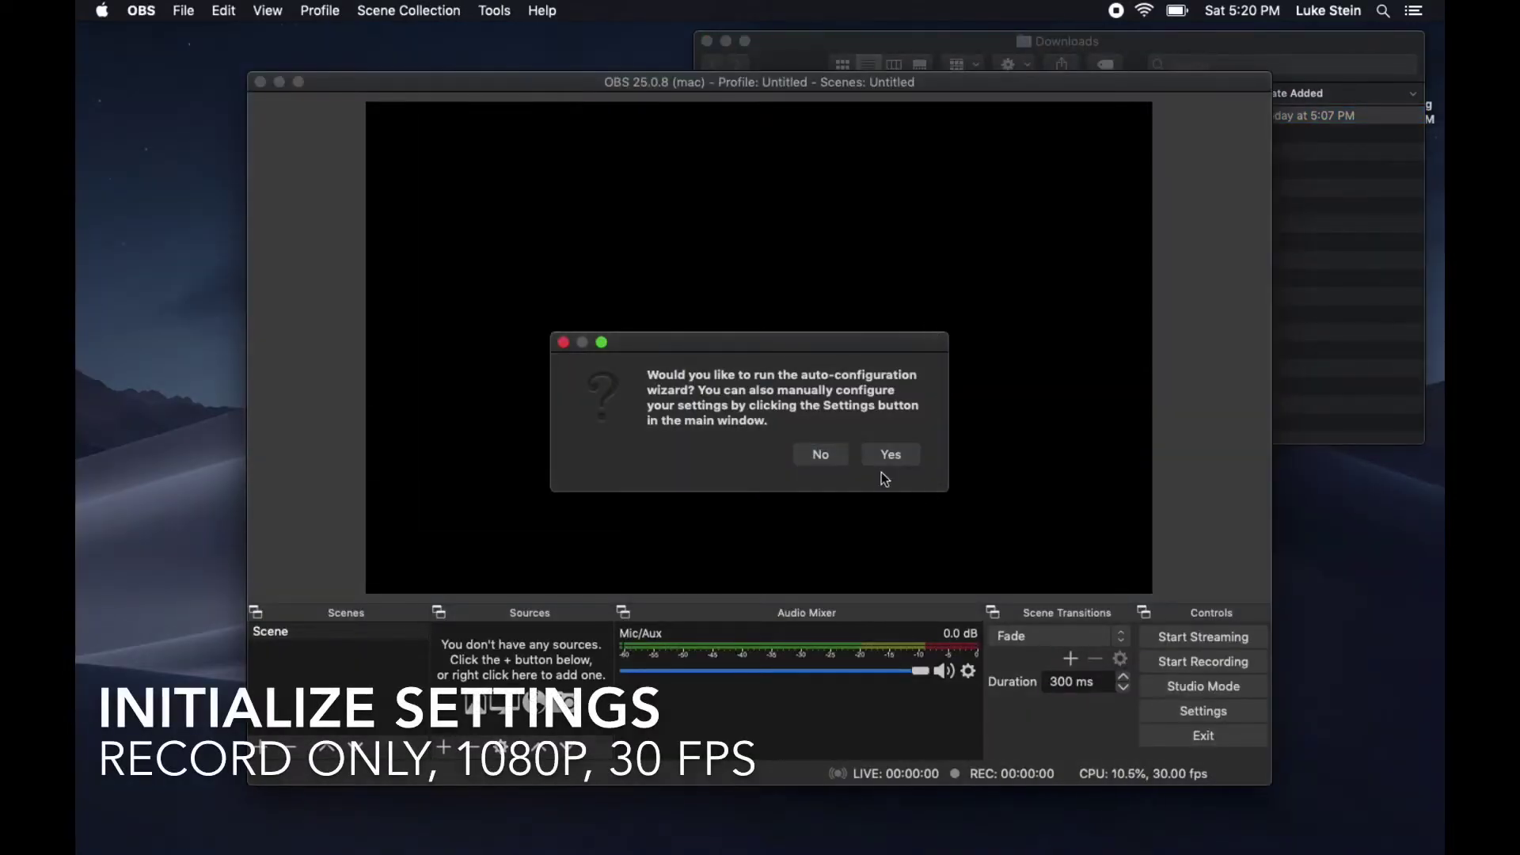
# Run the auto-configuration wizard optimized for recording, with a 1920x1080 canvas and 30 FPS, and apply the results.
pyautogui.click(892, 453)
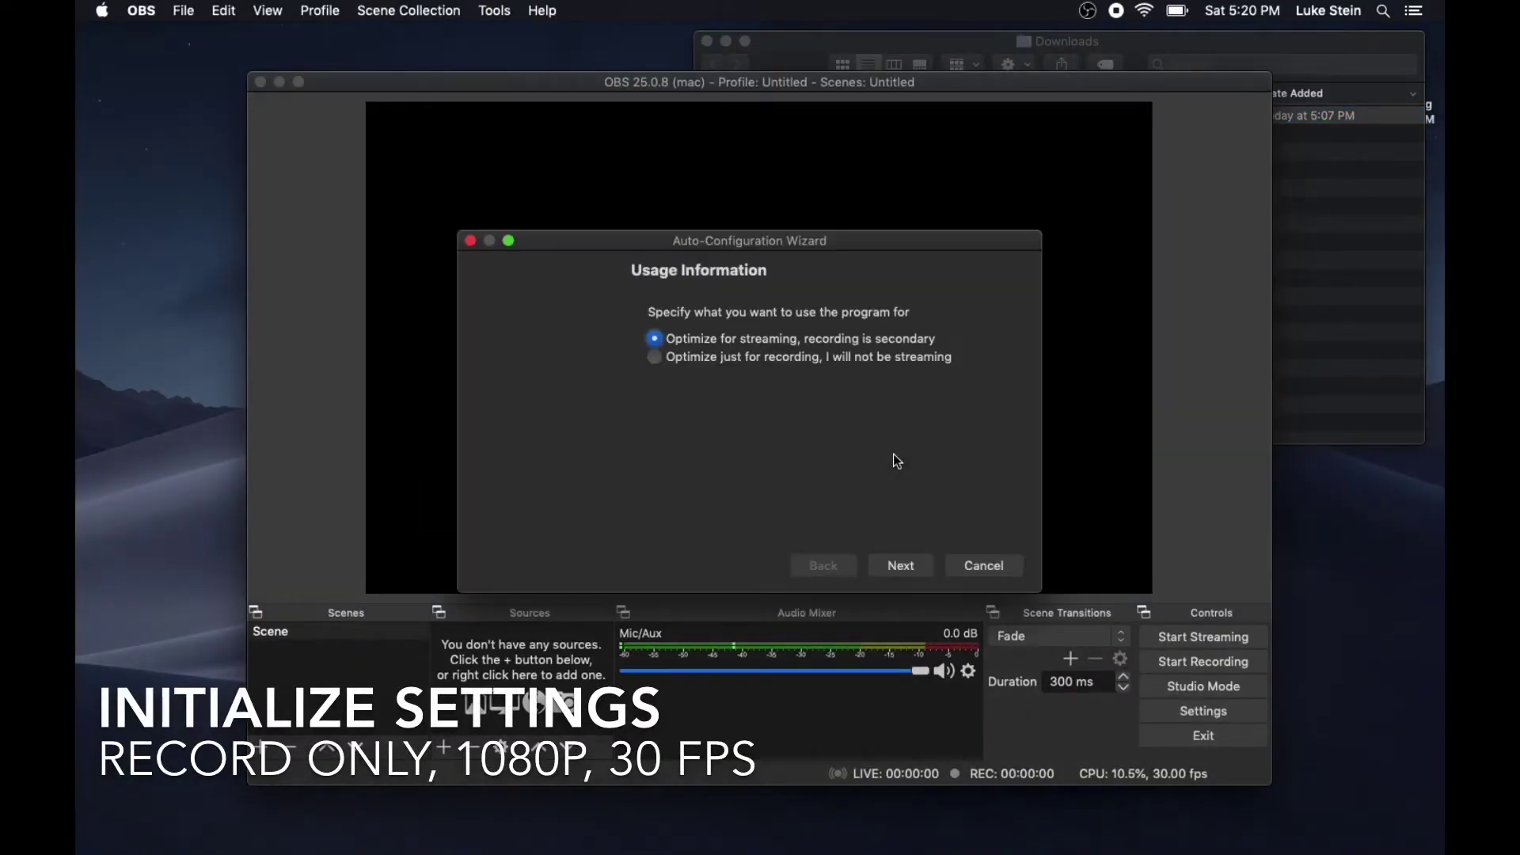
pyautogui.click(837, 366)
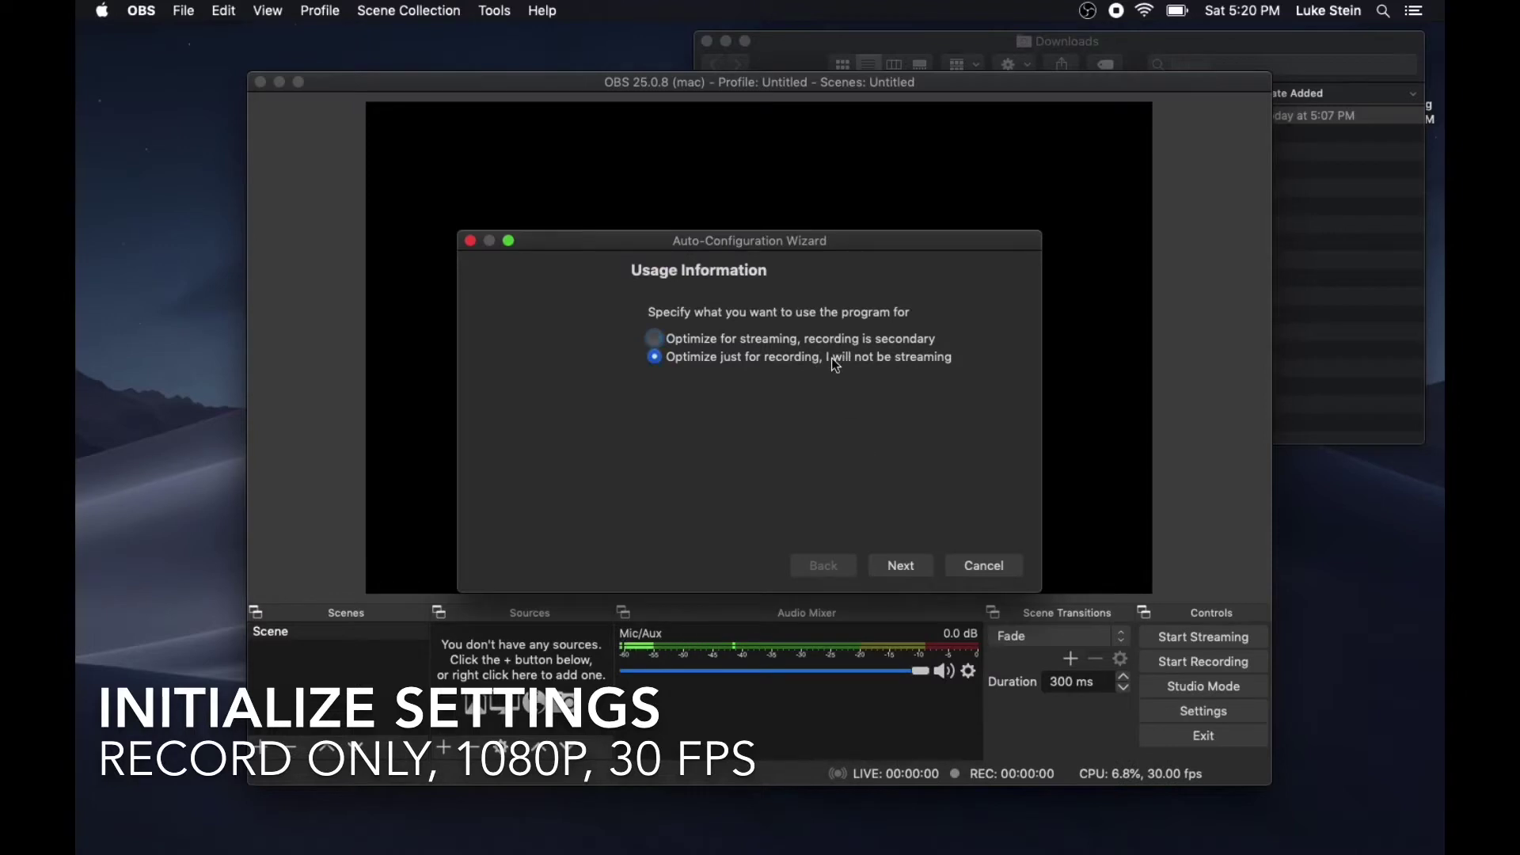
pyautogui.click(903, 565)
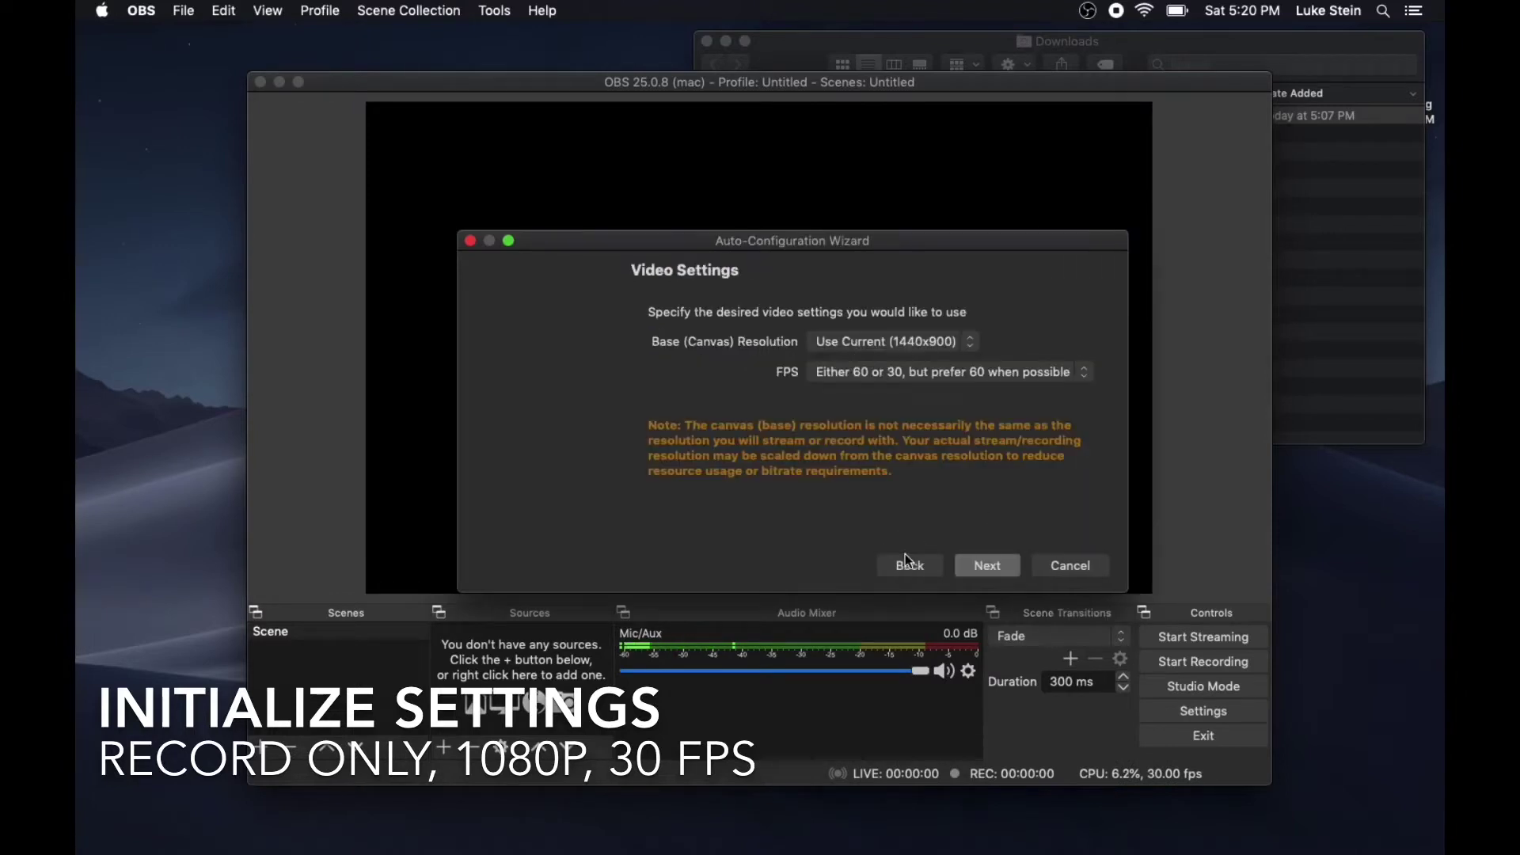
pyautogui.click(971, 350)
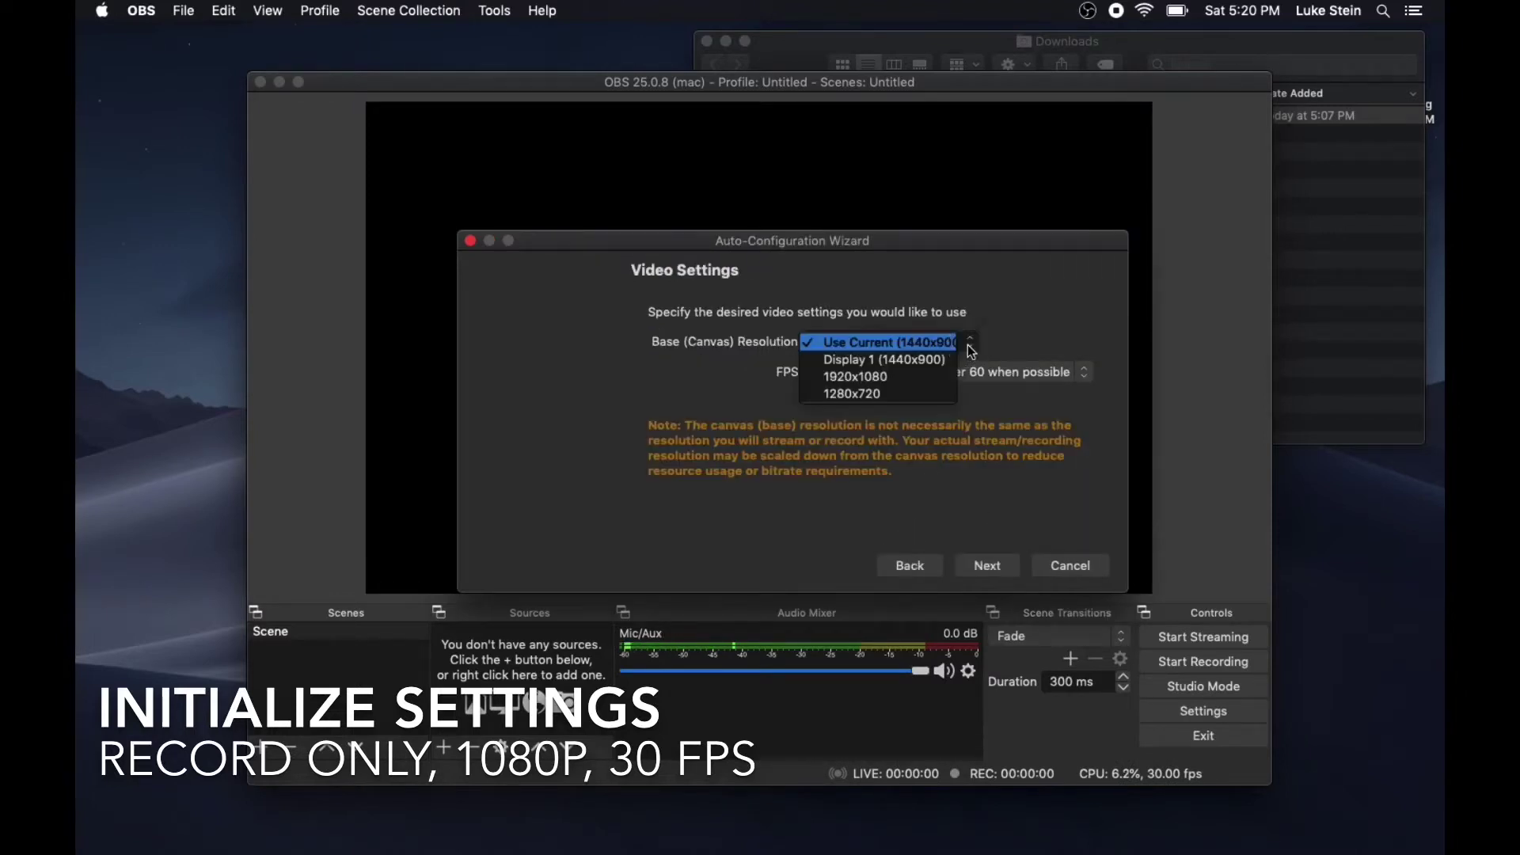
pyautogui.click(908, 383)
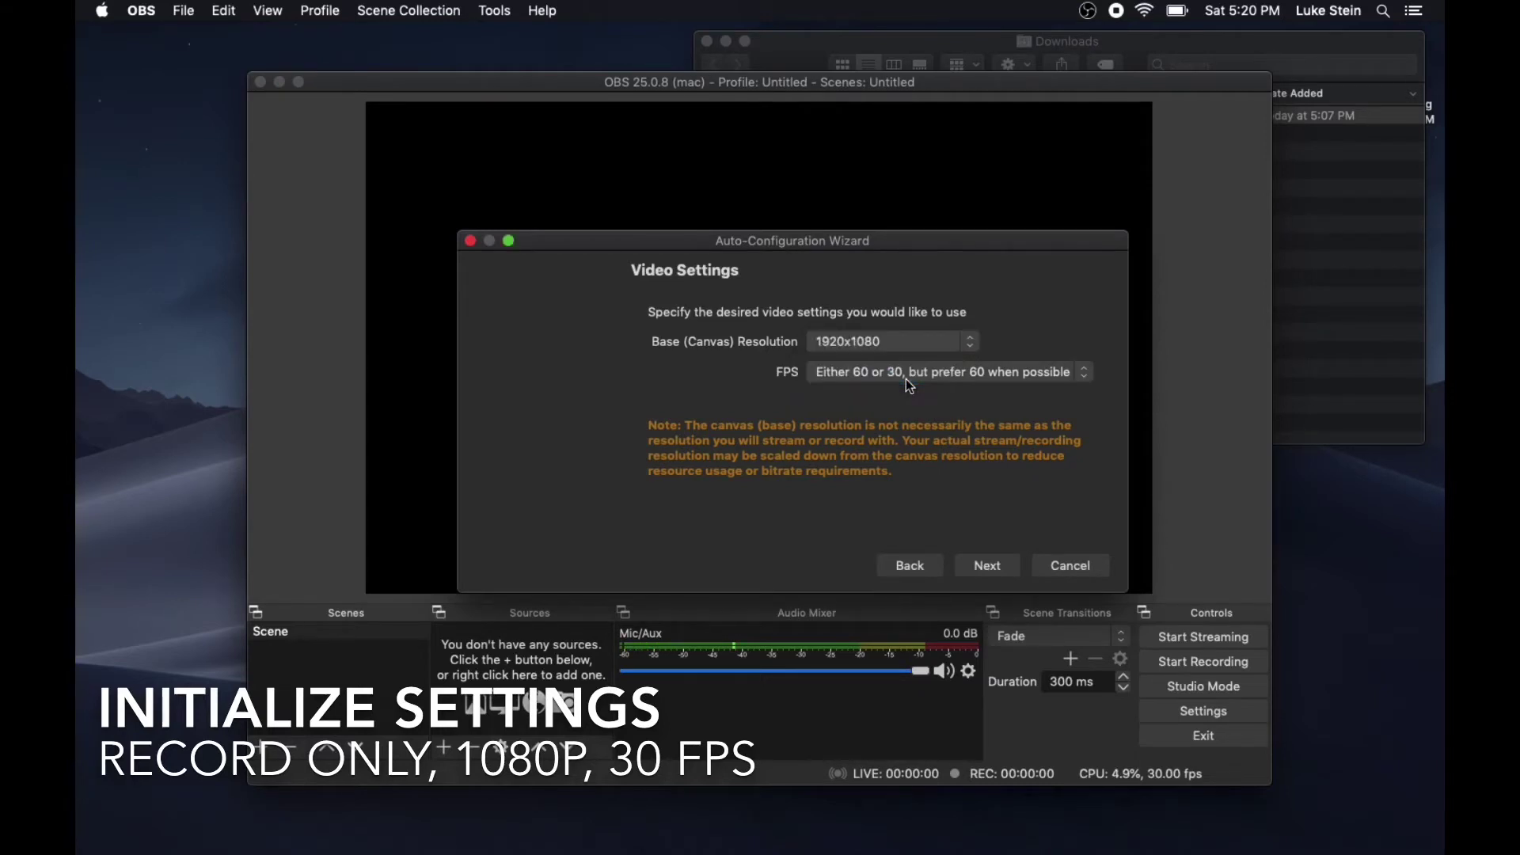
pyautogui.click(878, 370)
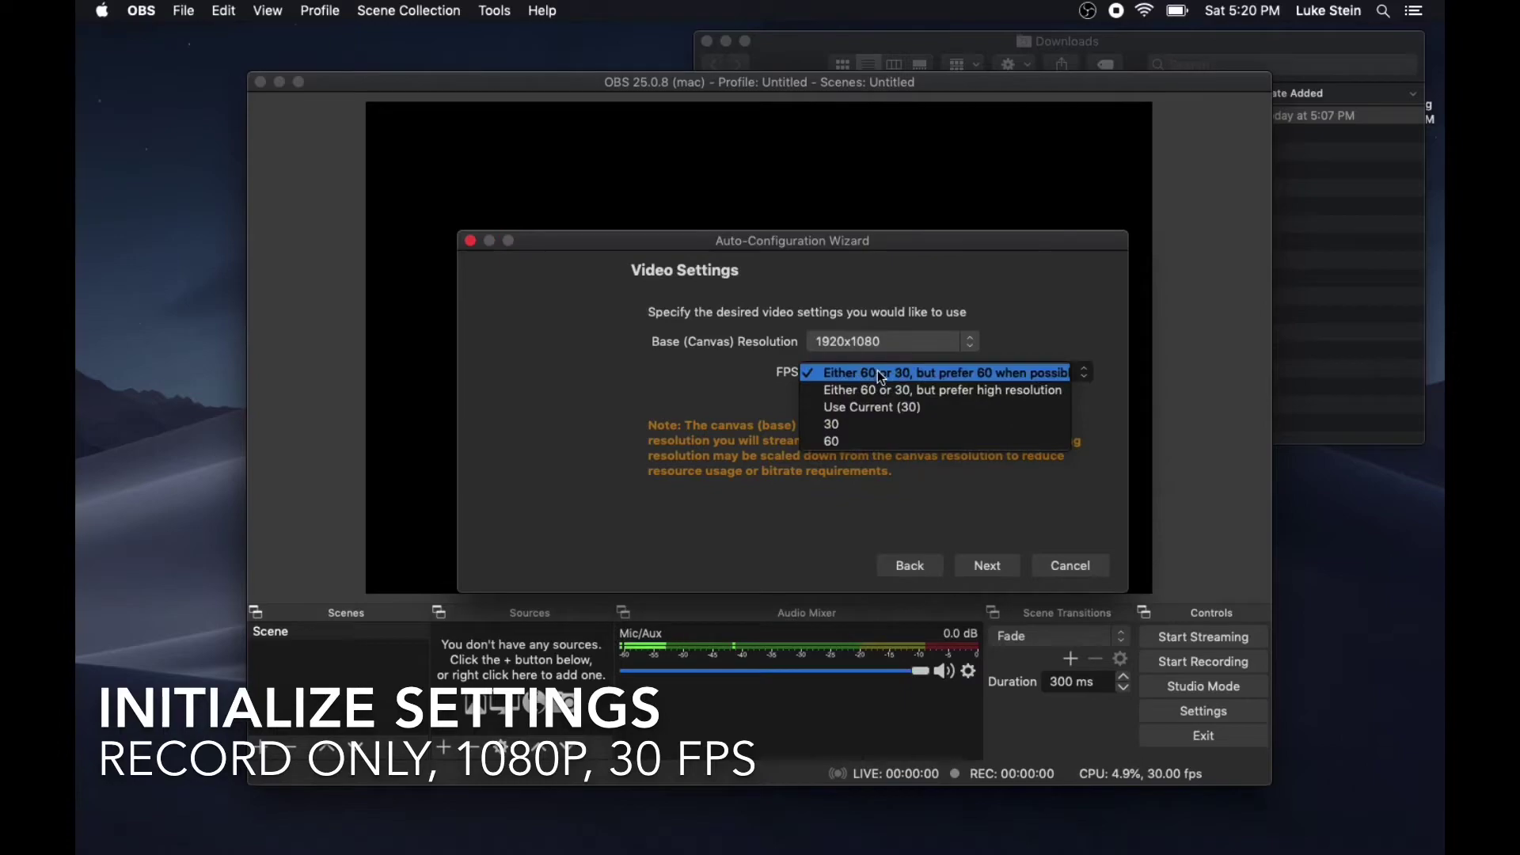
pyautogui.click(873, 423)
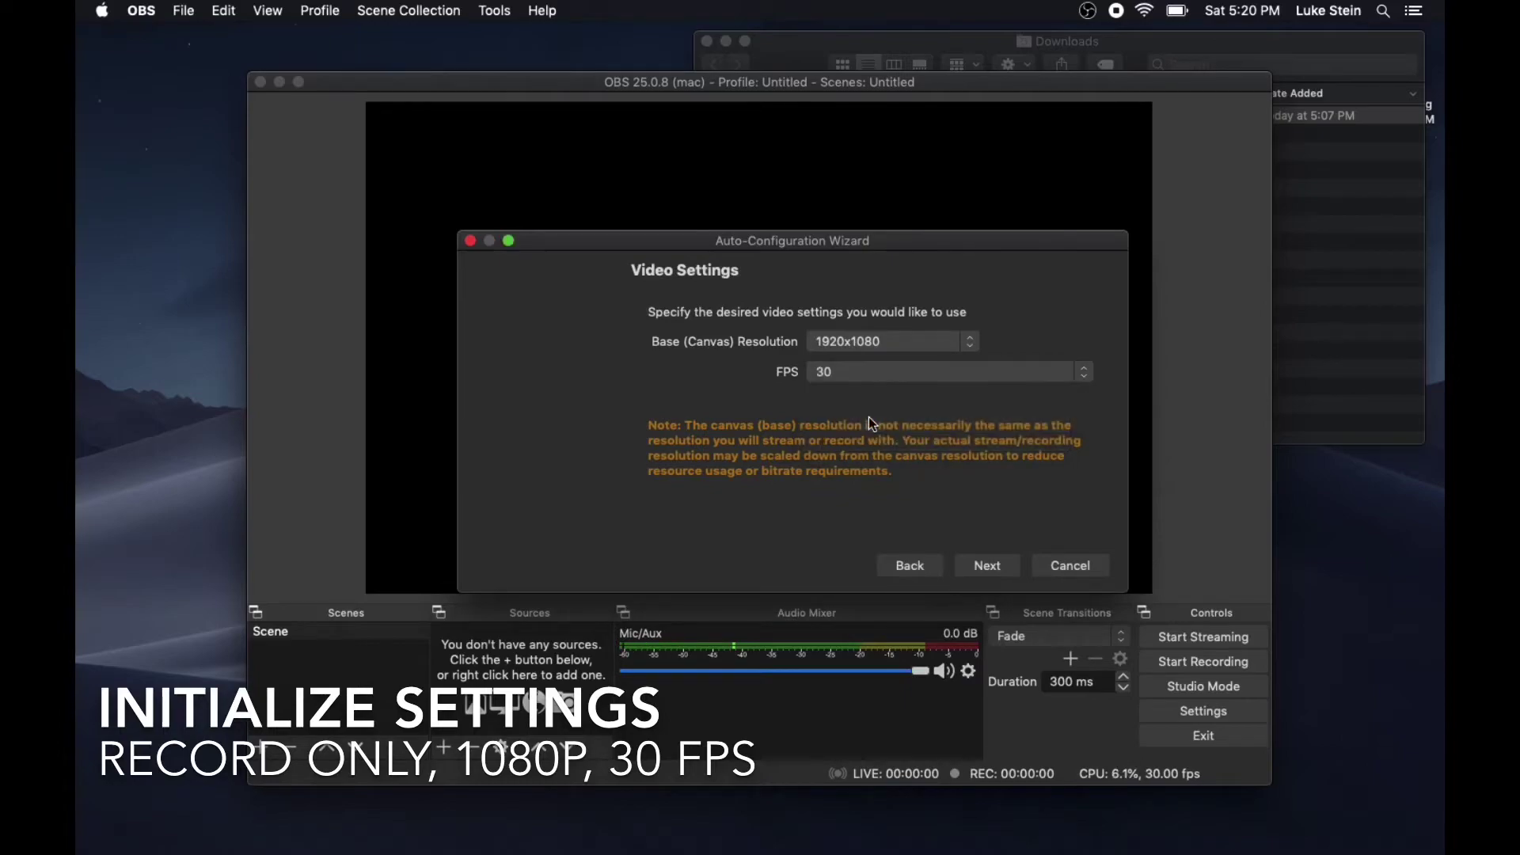
pyautogui.click(986, 564)
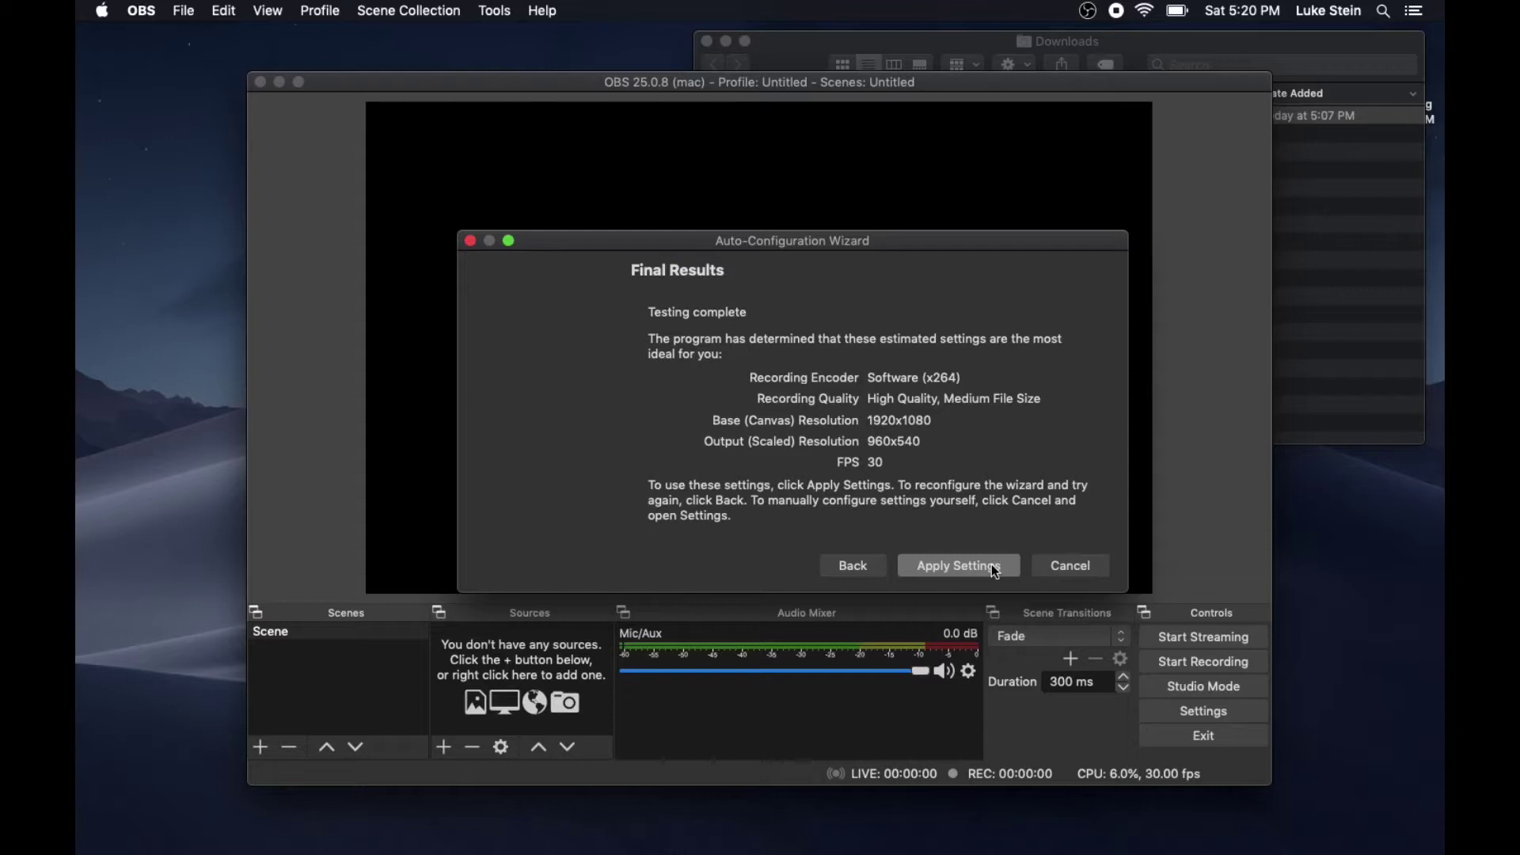
pyautogui.click(994, 568)
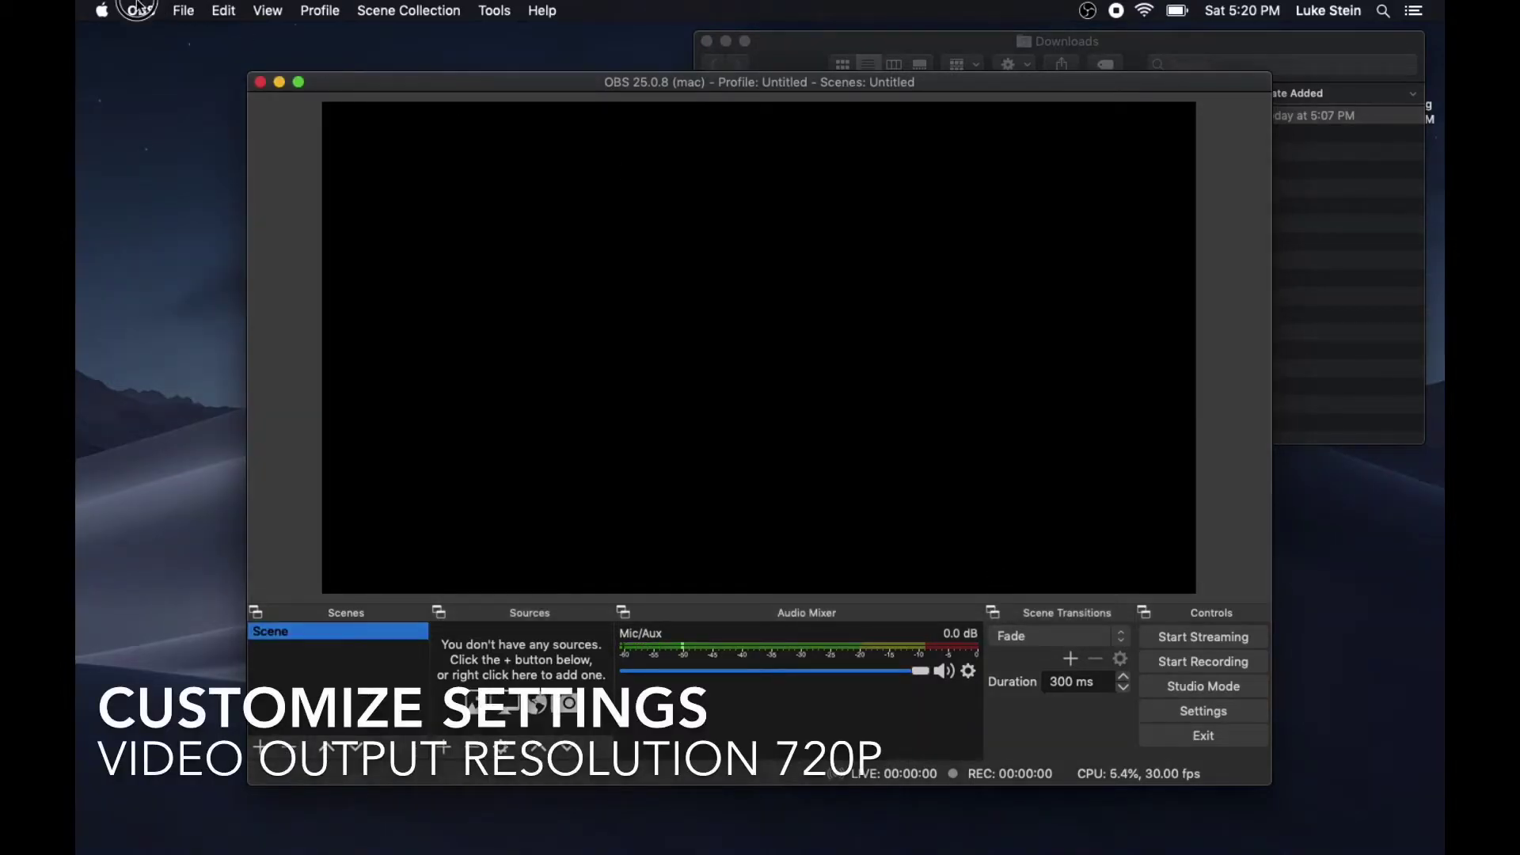
# In OBS Preferences > Video, set the Output (Scaled) Resolution to 1280x720.
pyautogui.click(138, 10)
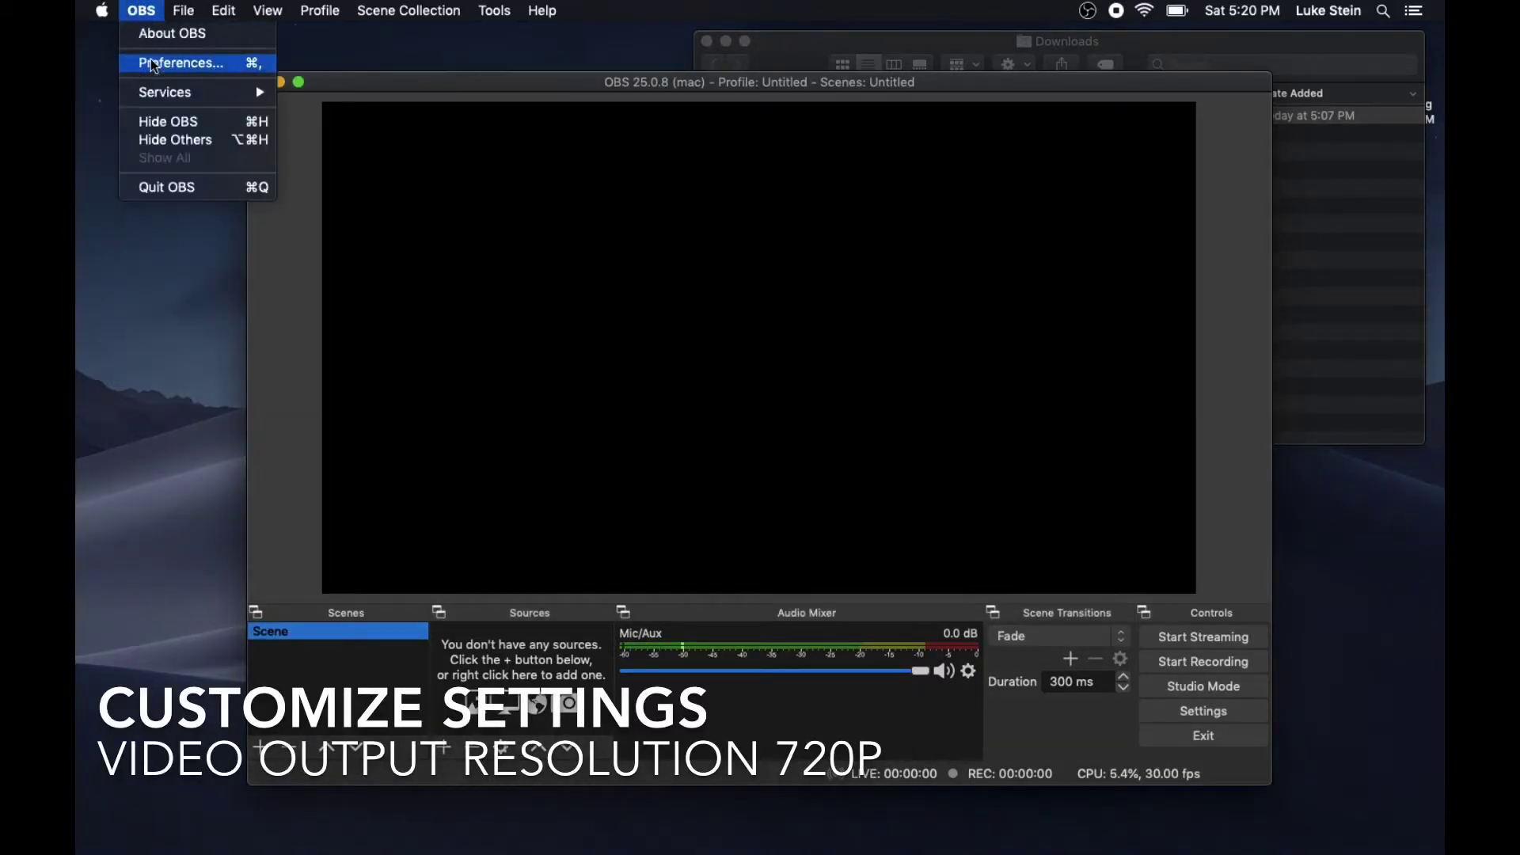
pyautogui.click(155, 67)
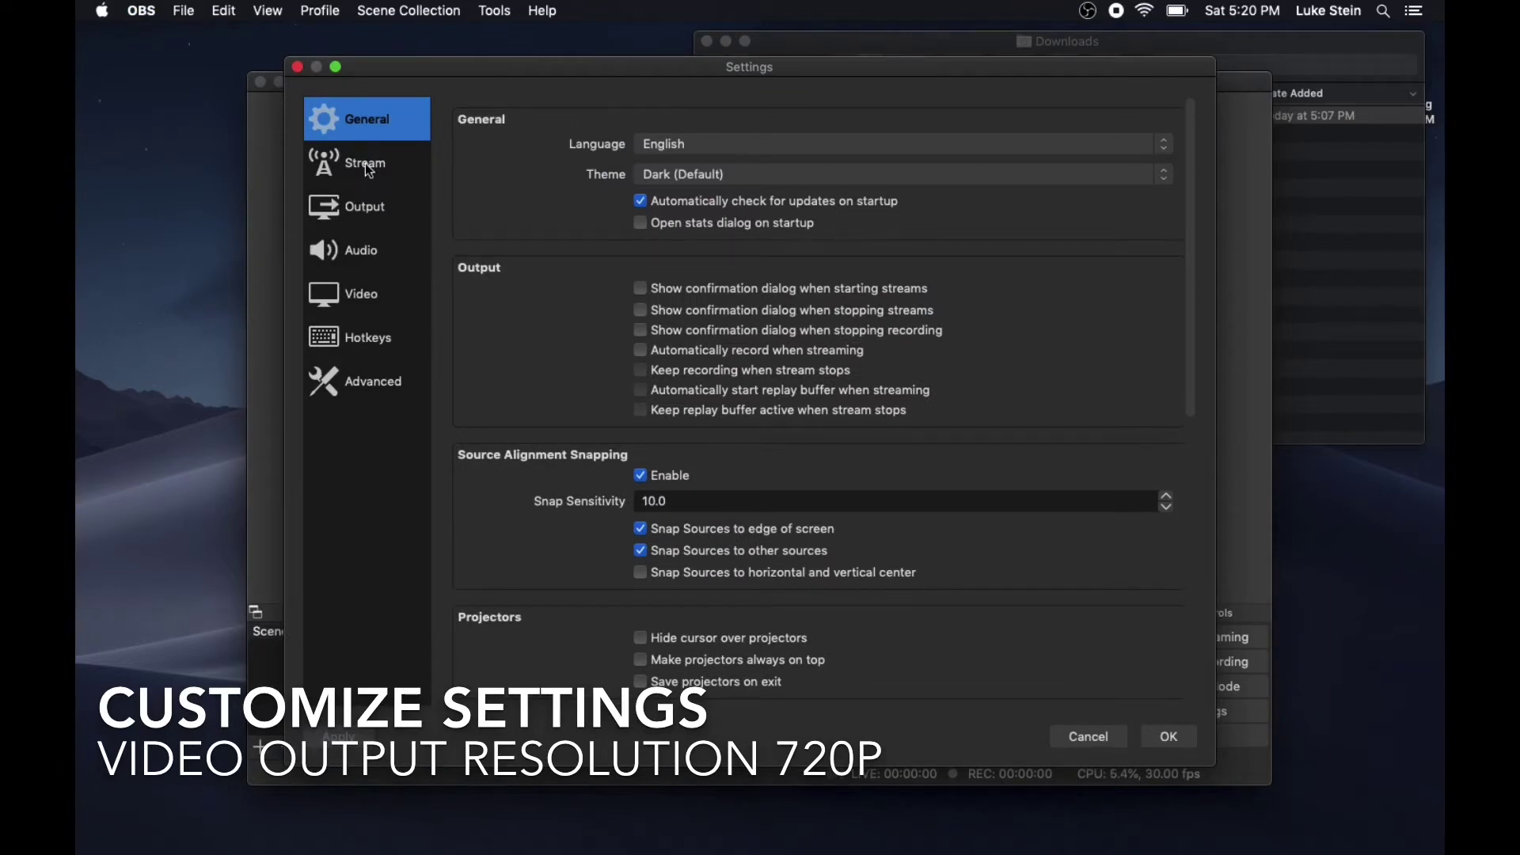
pyautogui.click(363, 166)
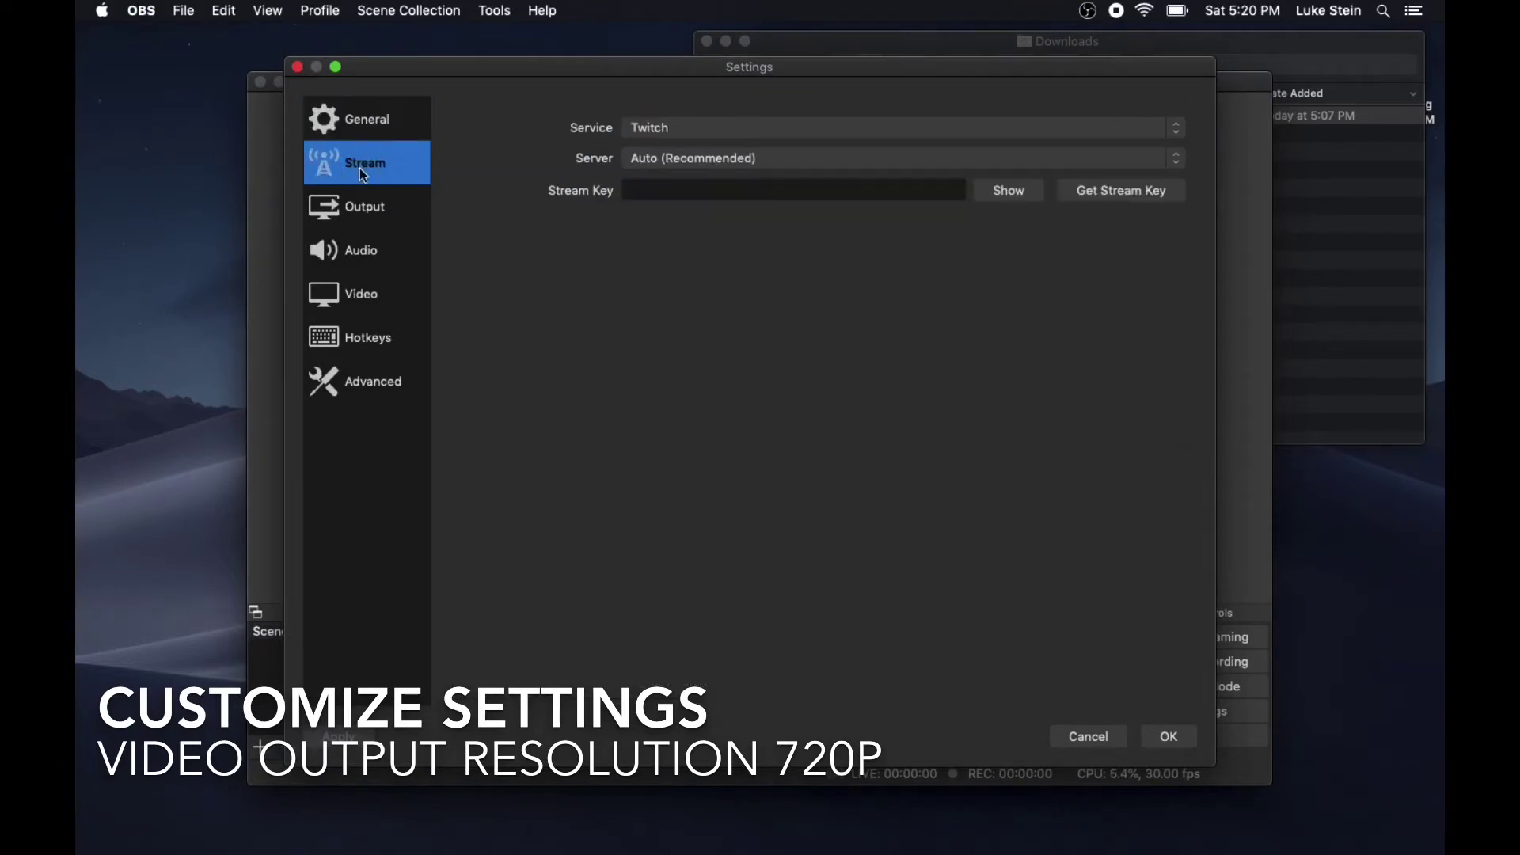
pyautogui.click(364, 207)
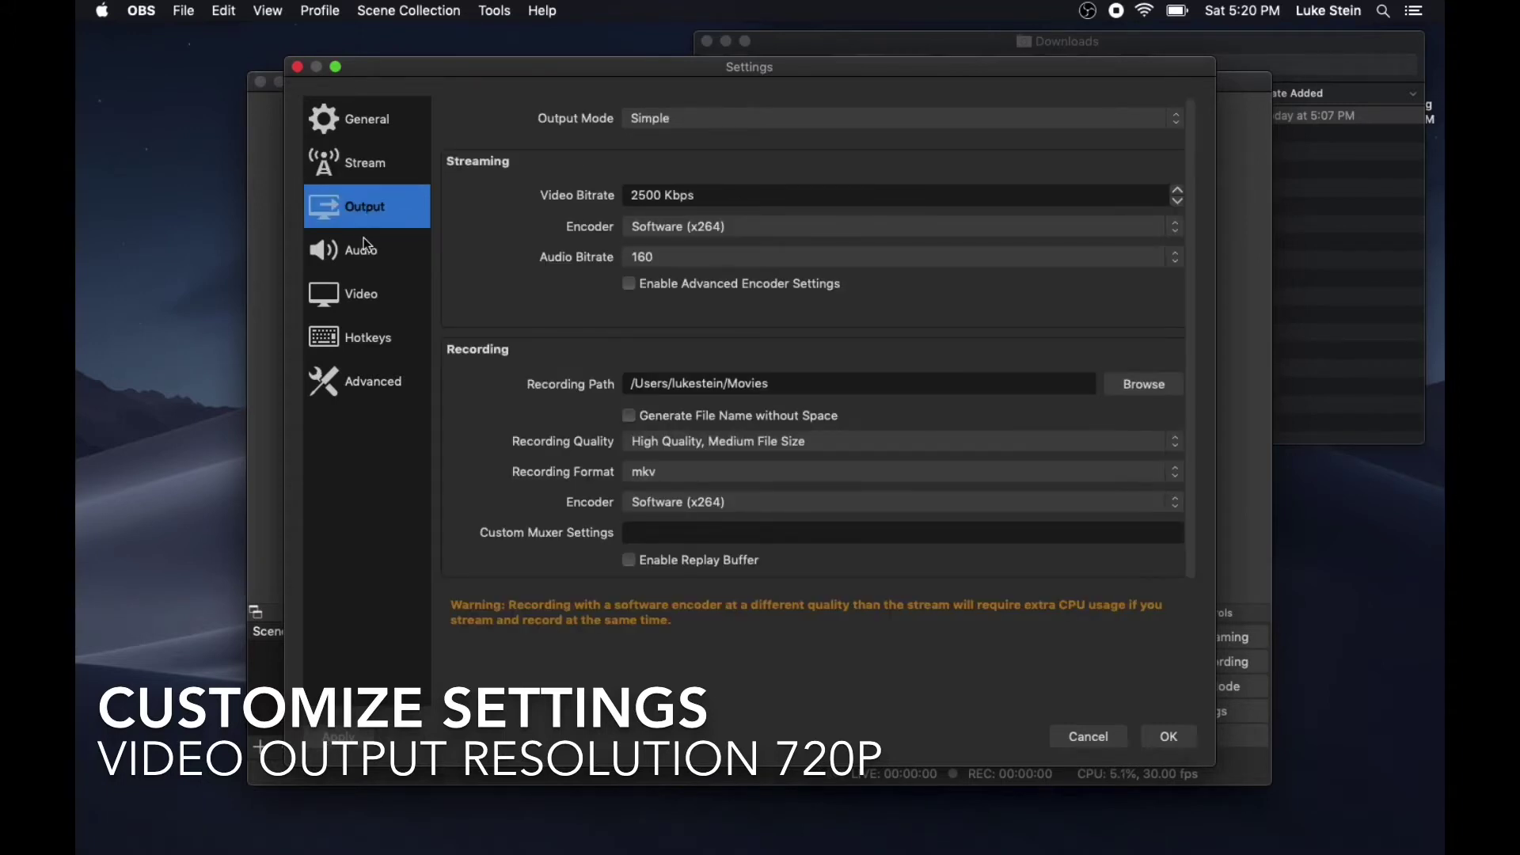
pyautogui.click(364, 240)
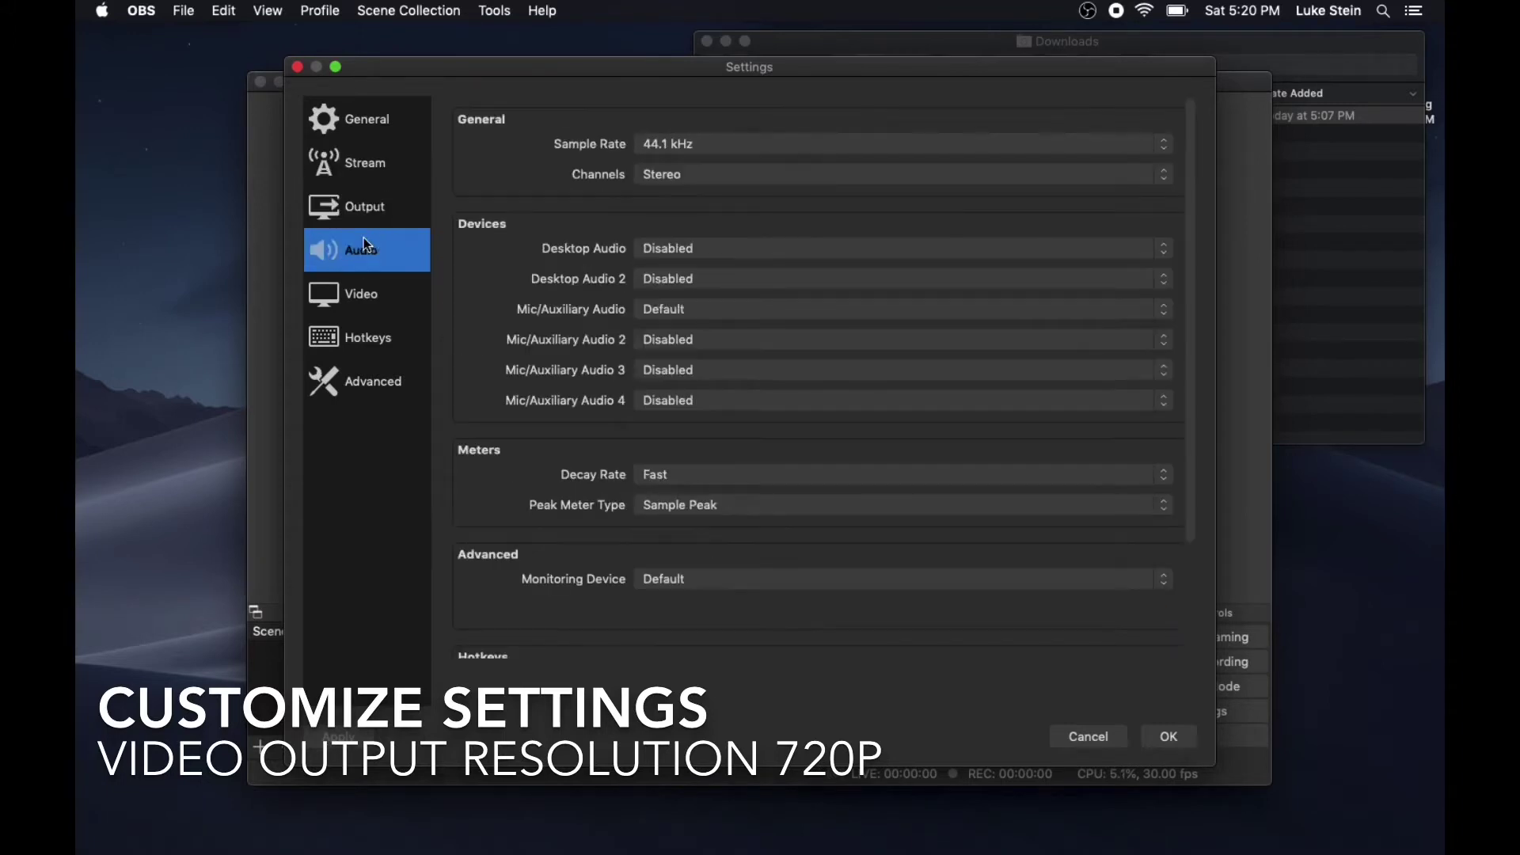
pyautogui.click(400, 295)
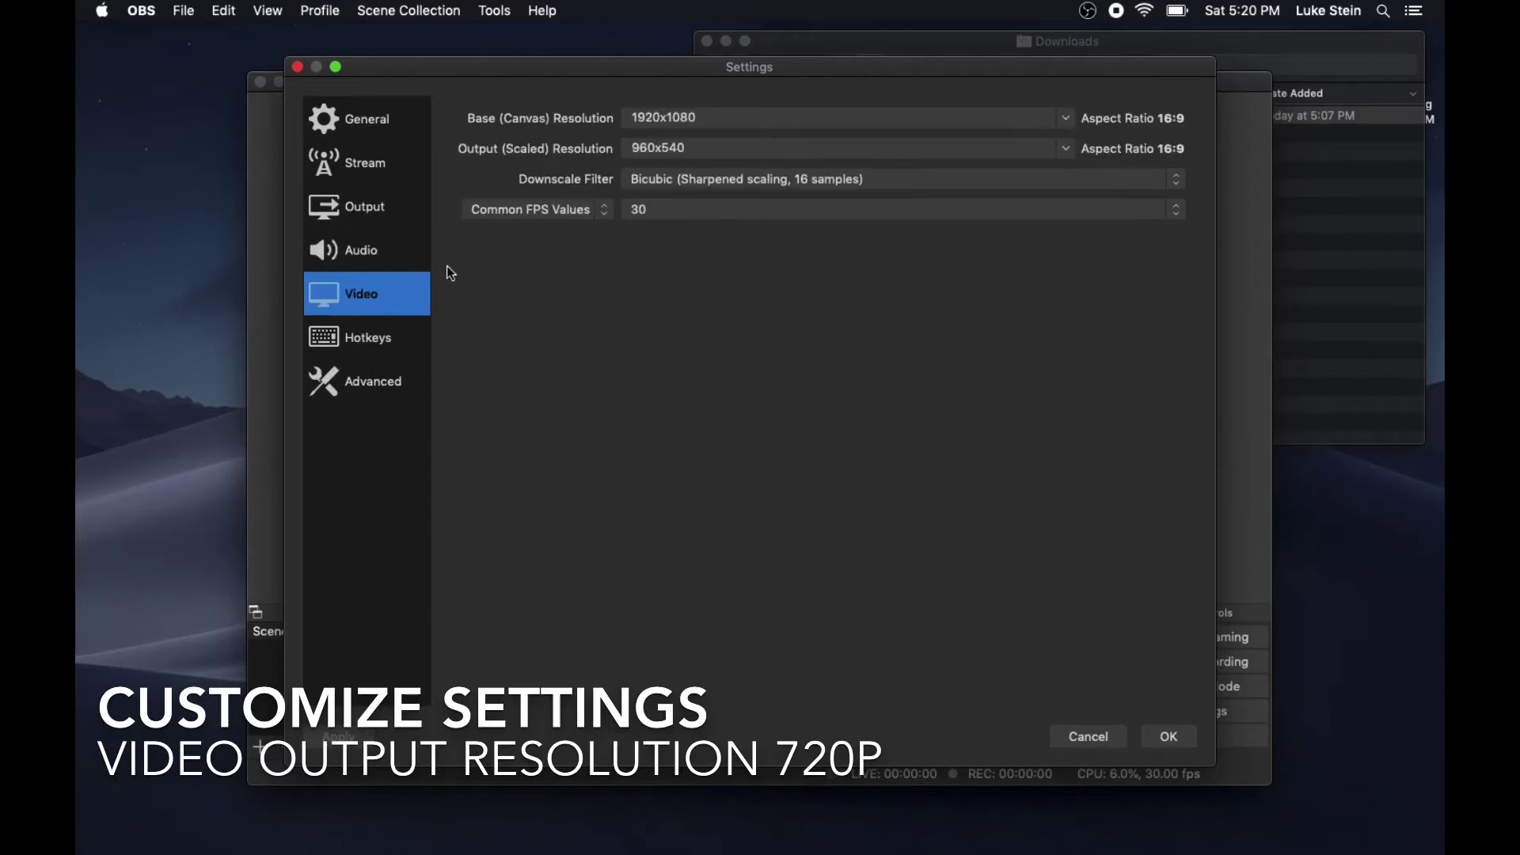
pyautogui.click(1069, 149)
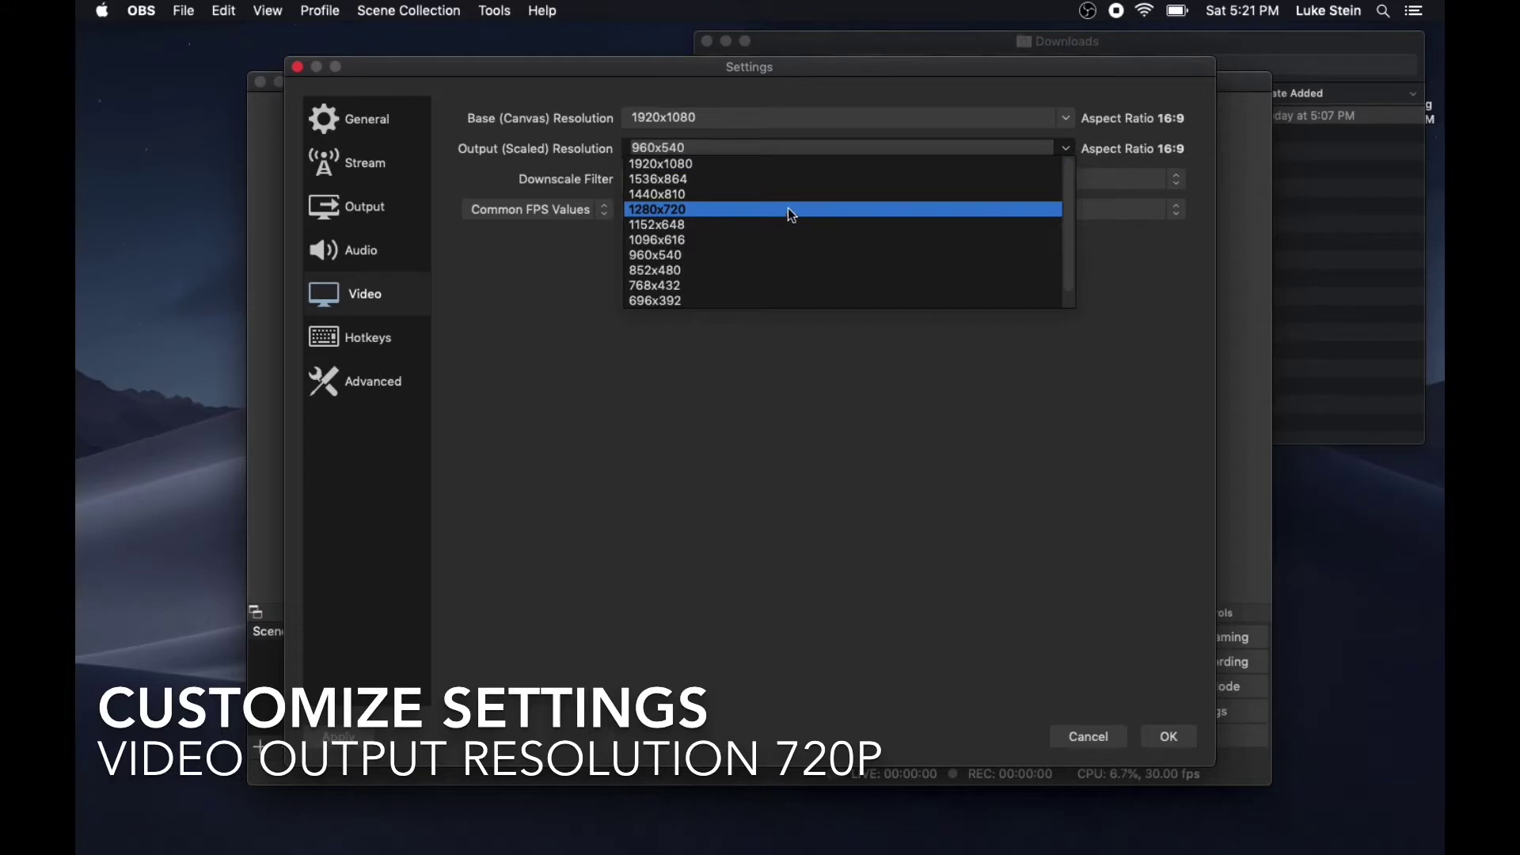
pyautogui.click(790, 211)
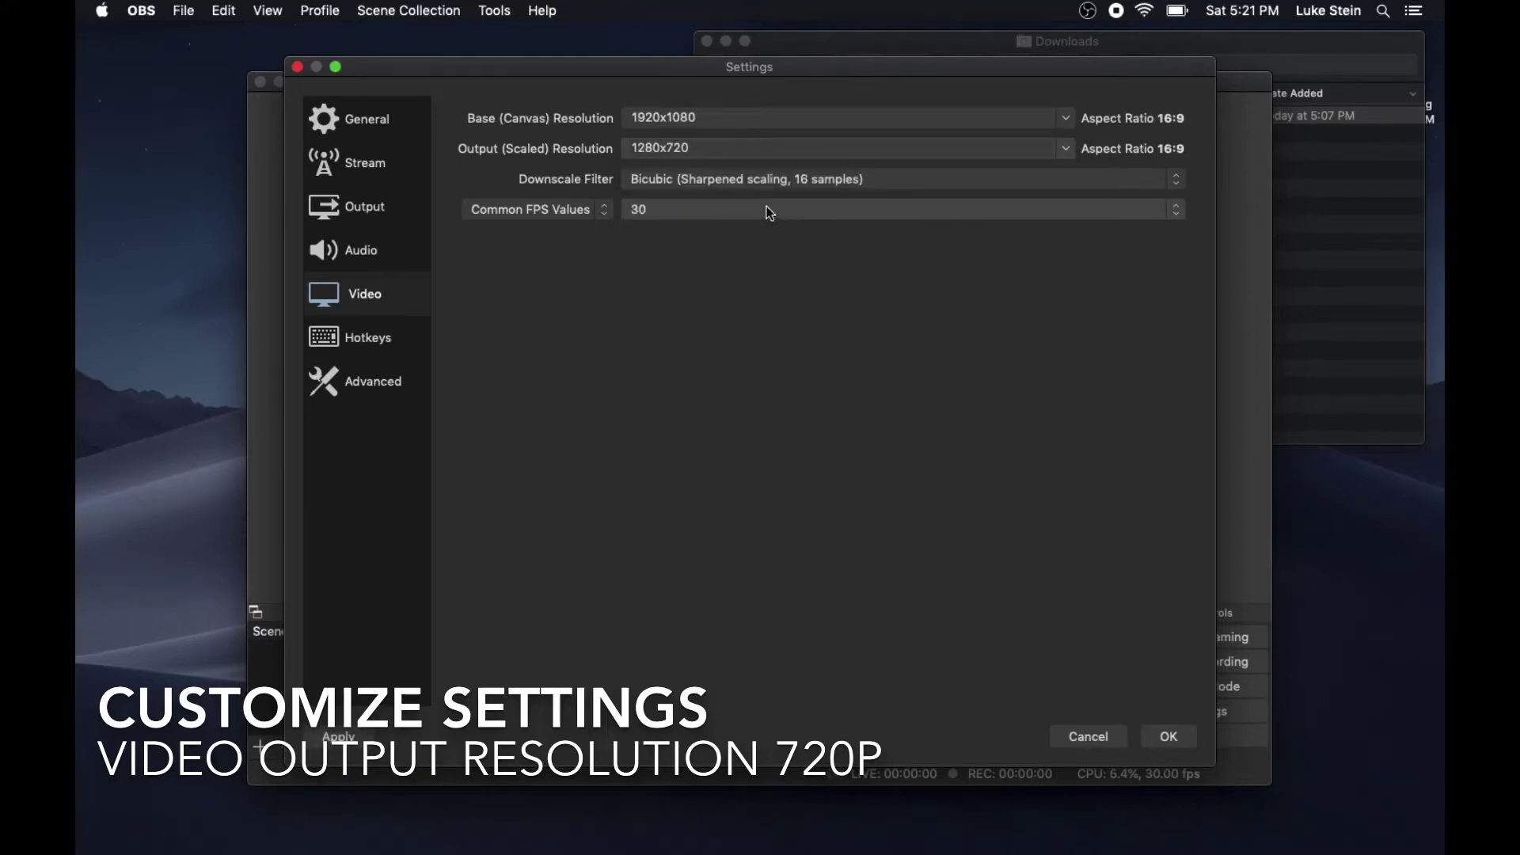
# Save the video settings and rename the default scene to 'Webcam'.
pyautogui.click(1164, 742)
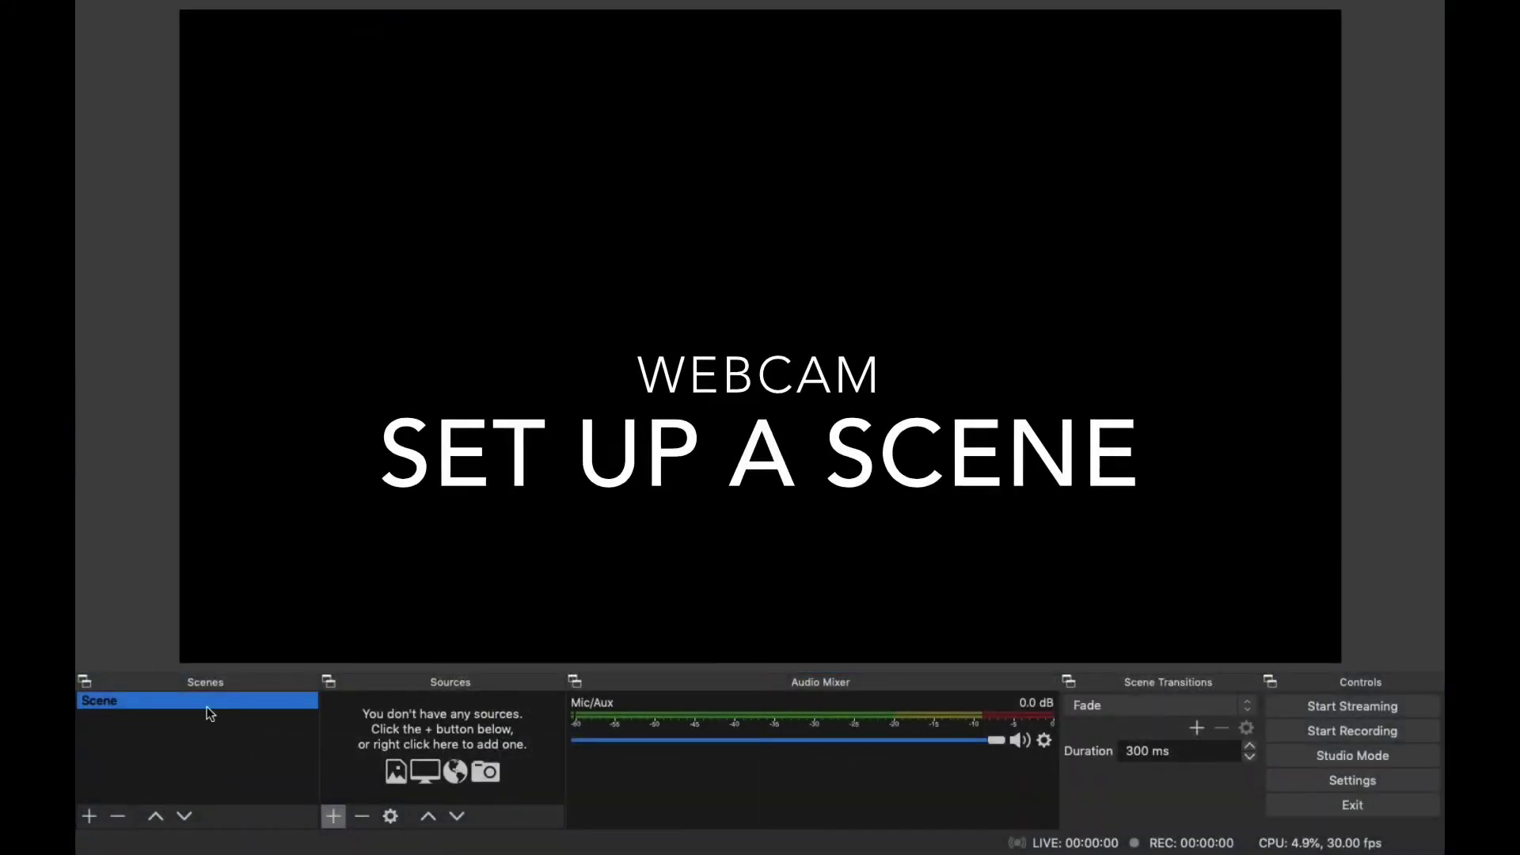
pyautogui.rightClick(189, 700)
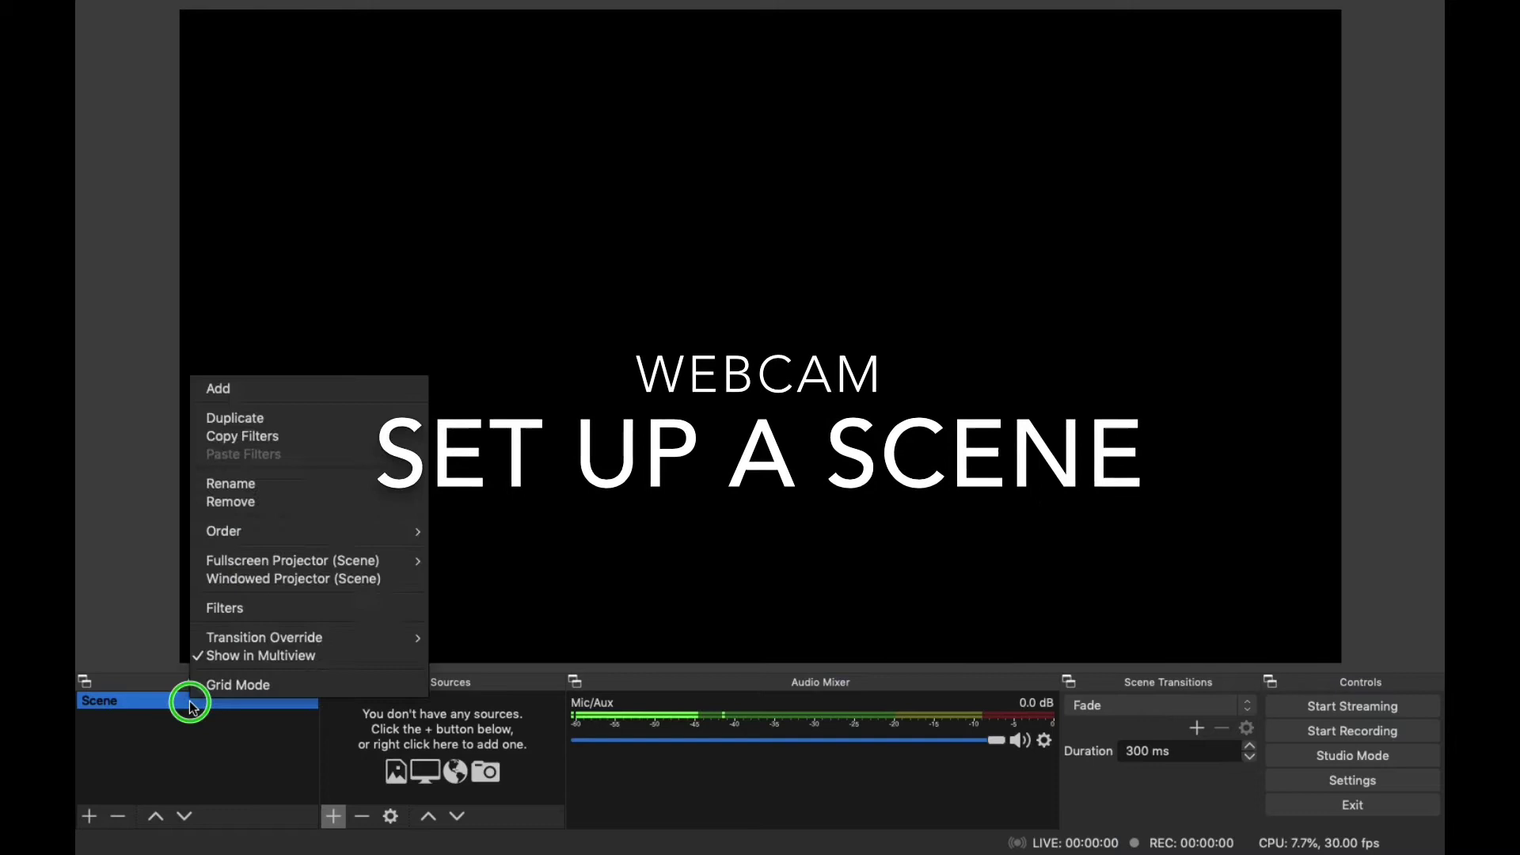
pyautogui.click(300, 485)
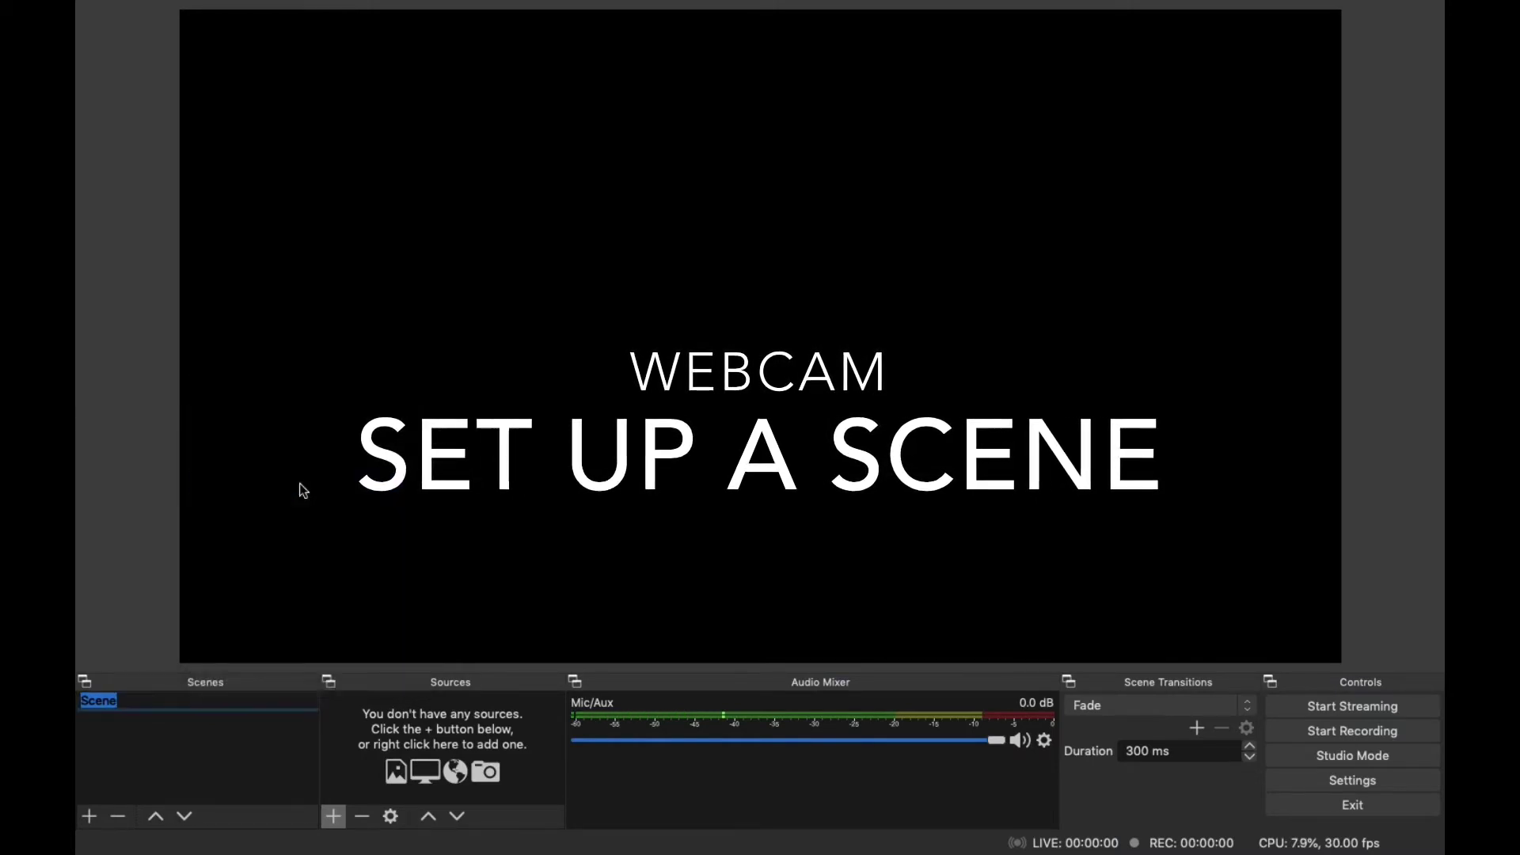
pyautogui.write('Webcam')
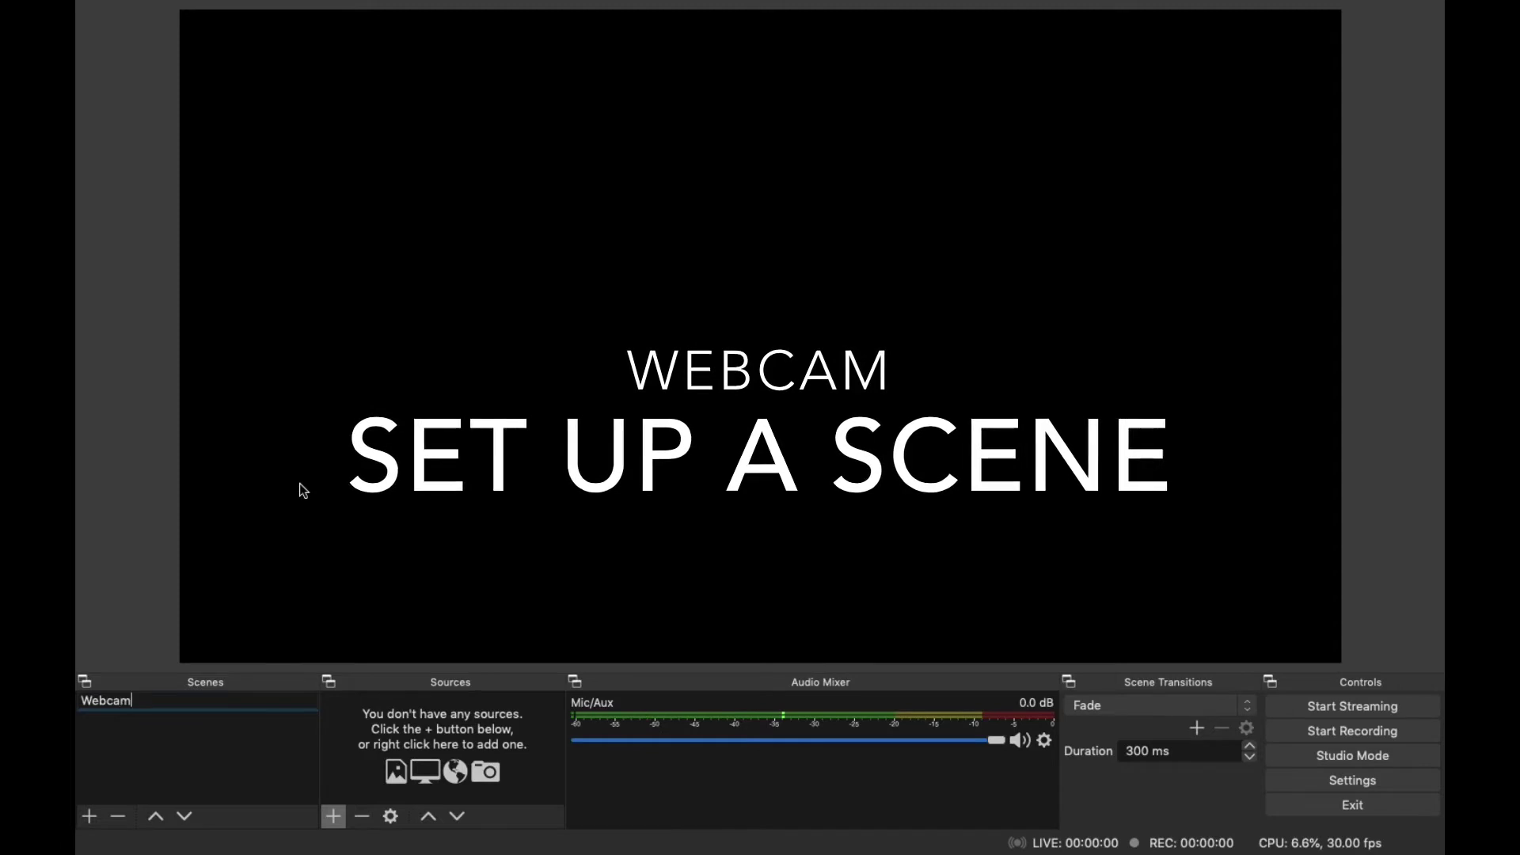
pyautogui.press('Return')
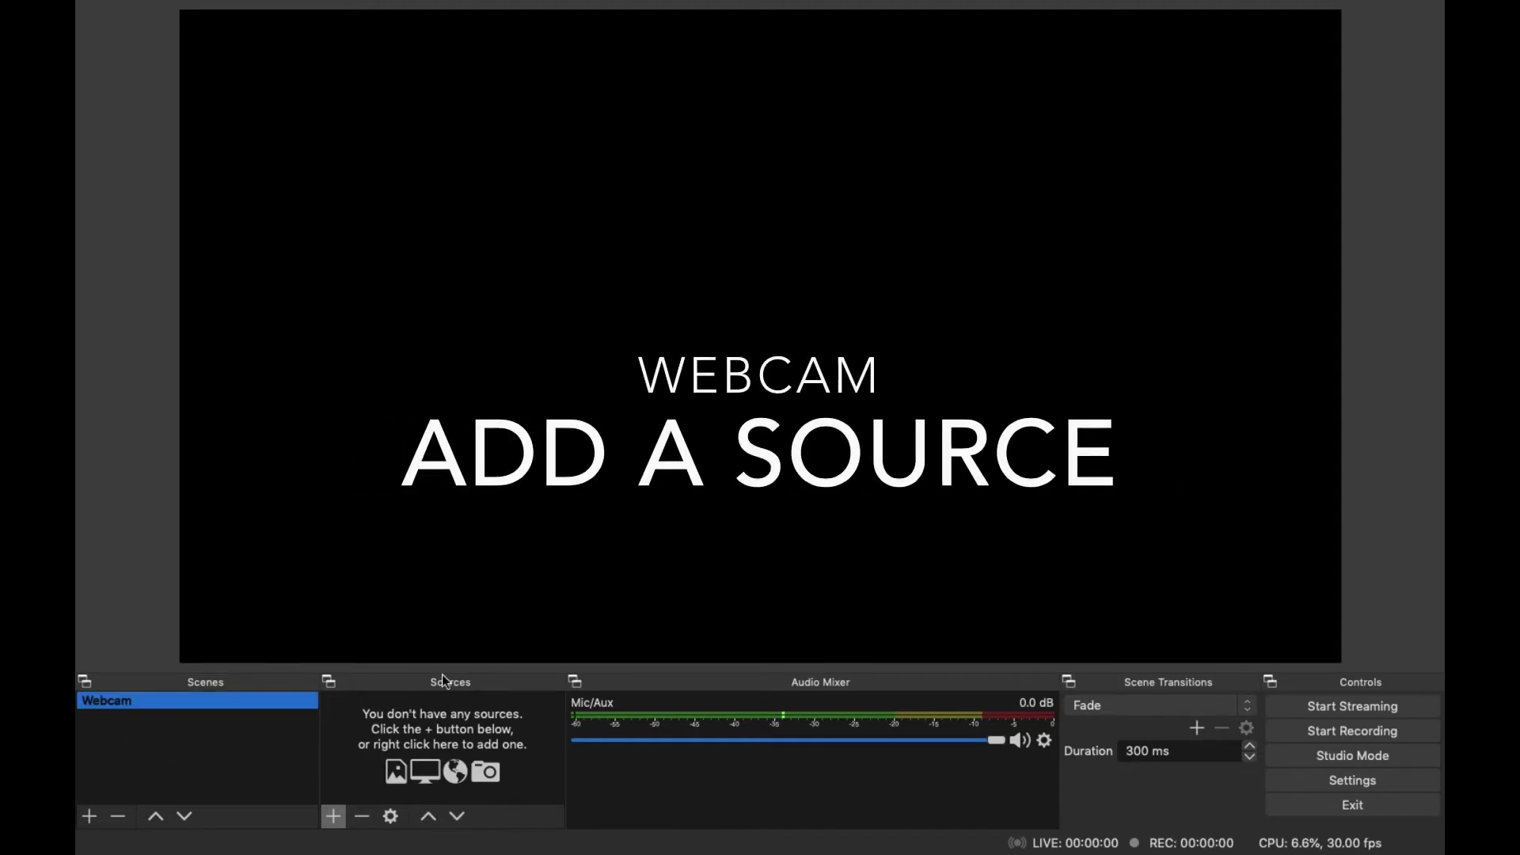
pyautogui.click(334, 815)
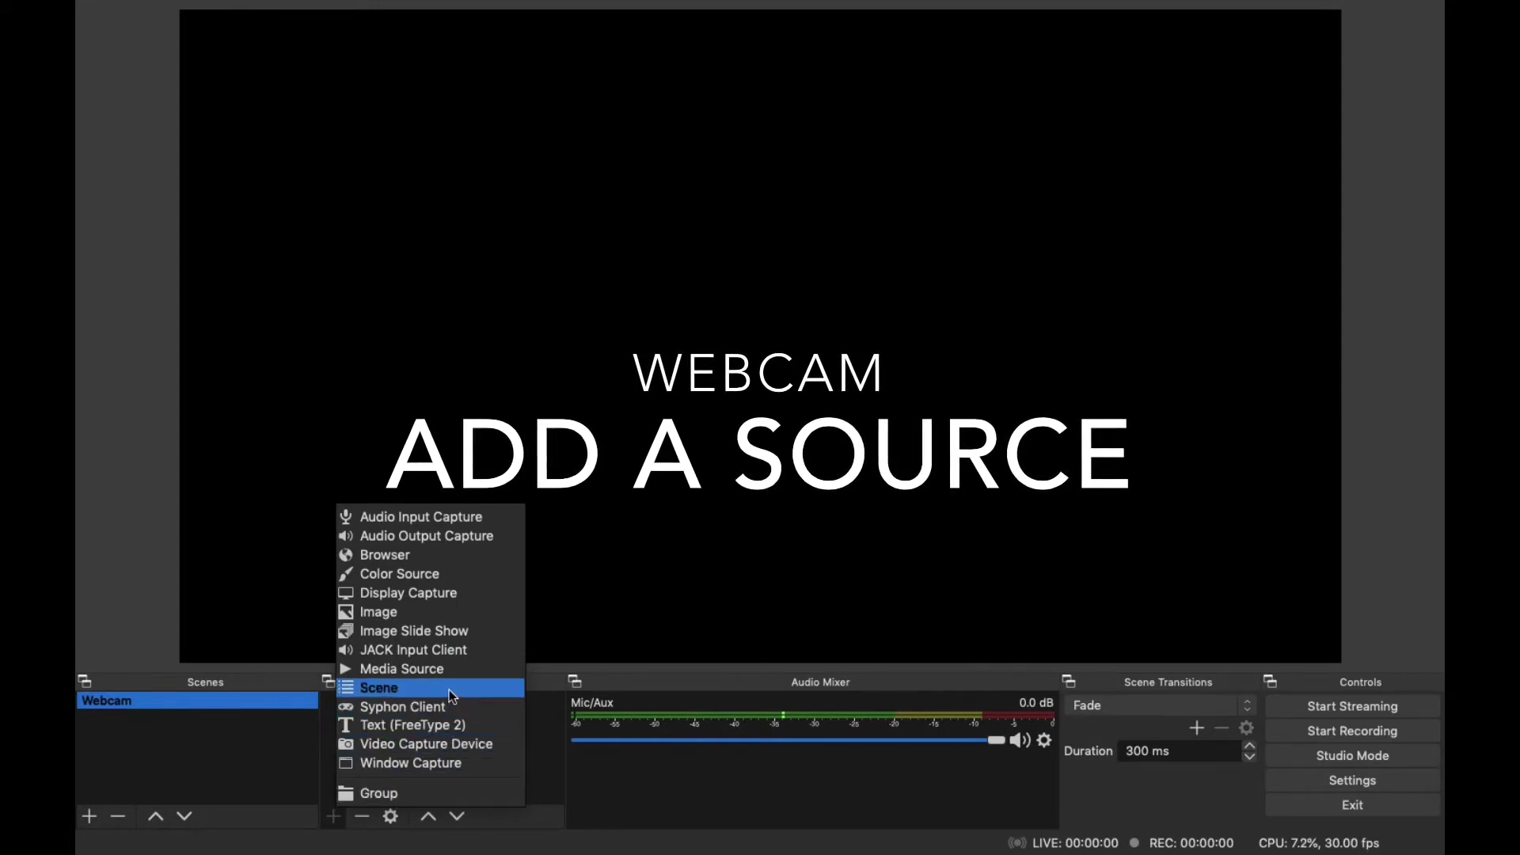
# Create a Video Capture Device source named 'Camera'.
pyautogui.click(449, 743)
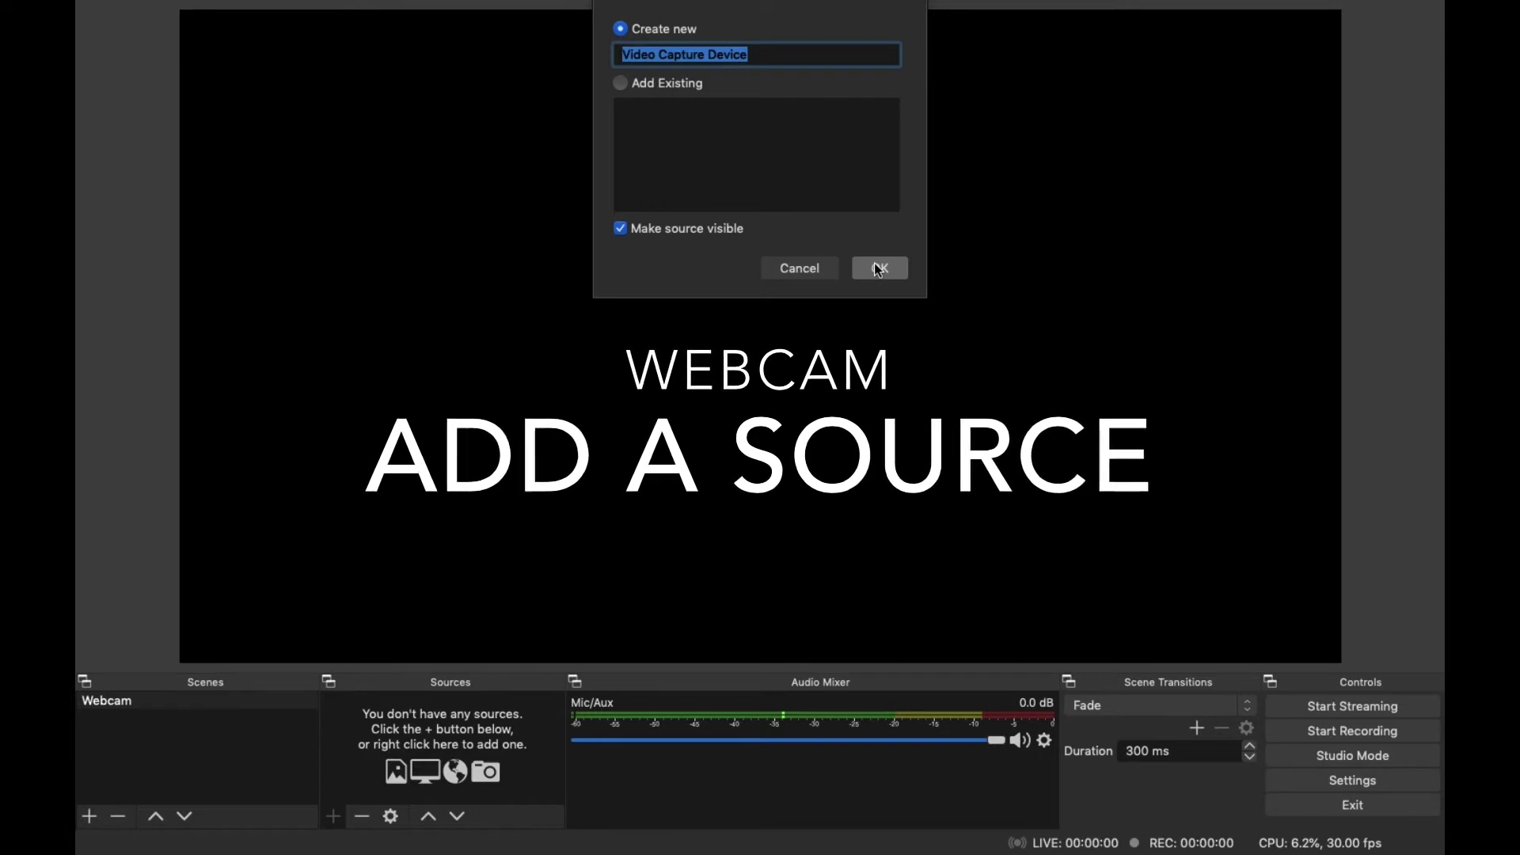
pyautogui.write('Camera')
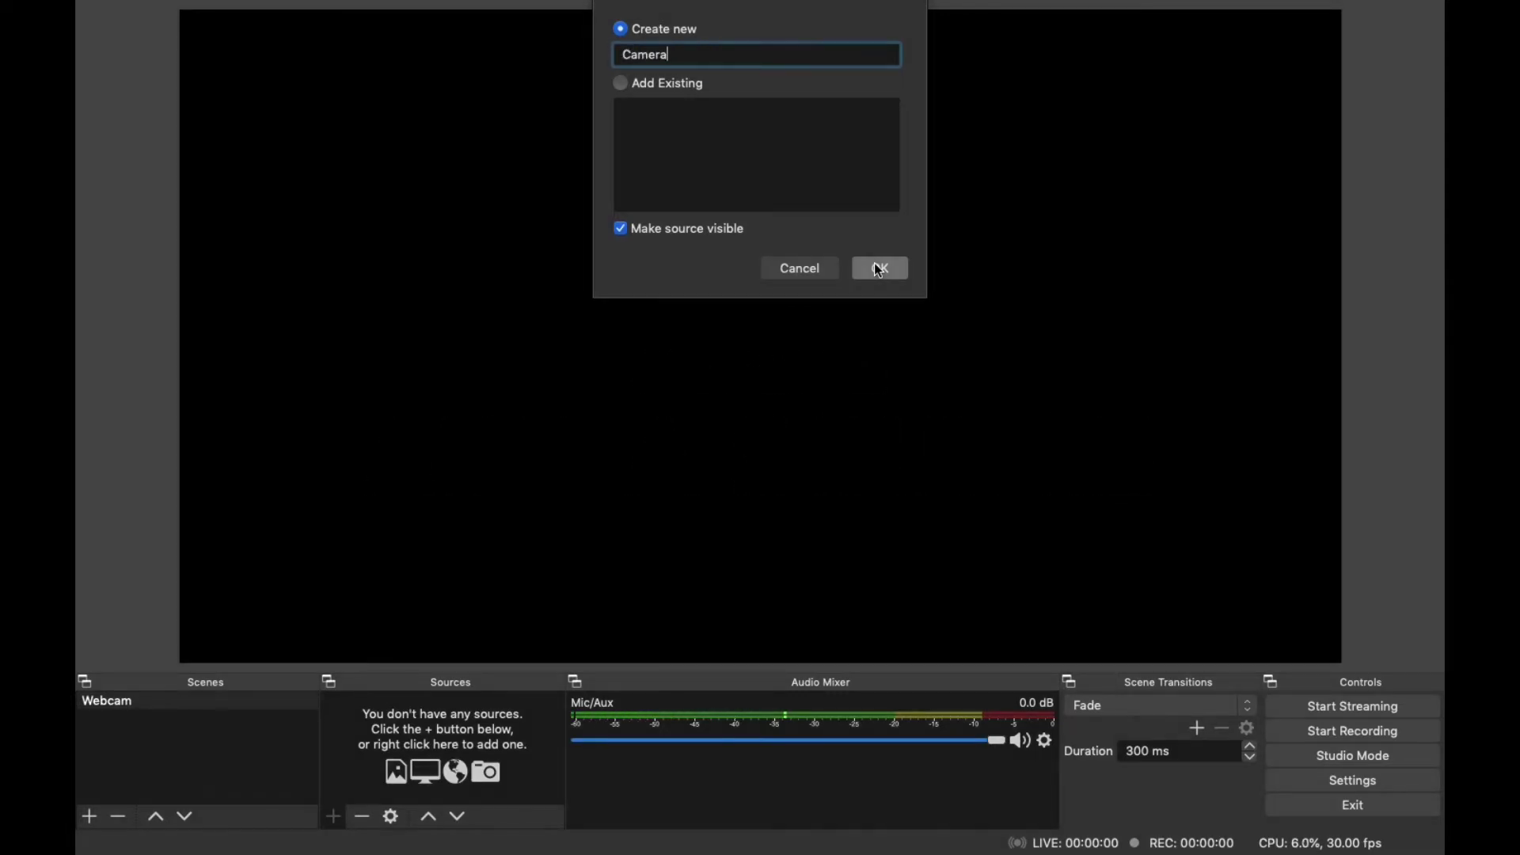
pyautogui.click(879, 269)
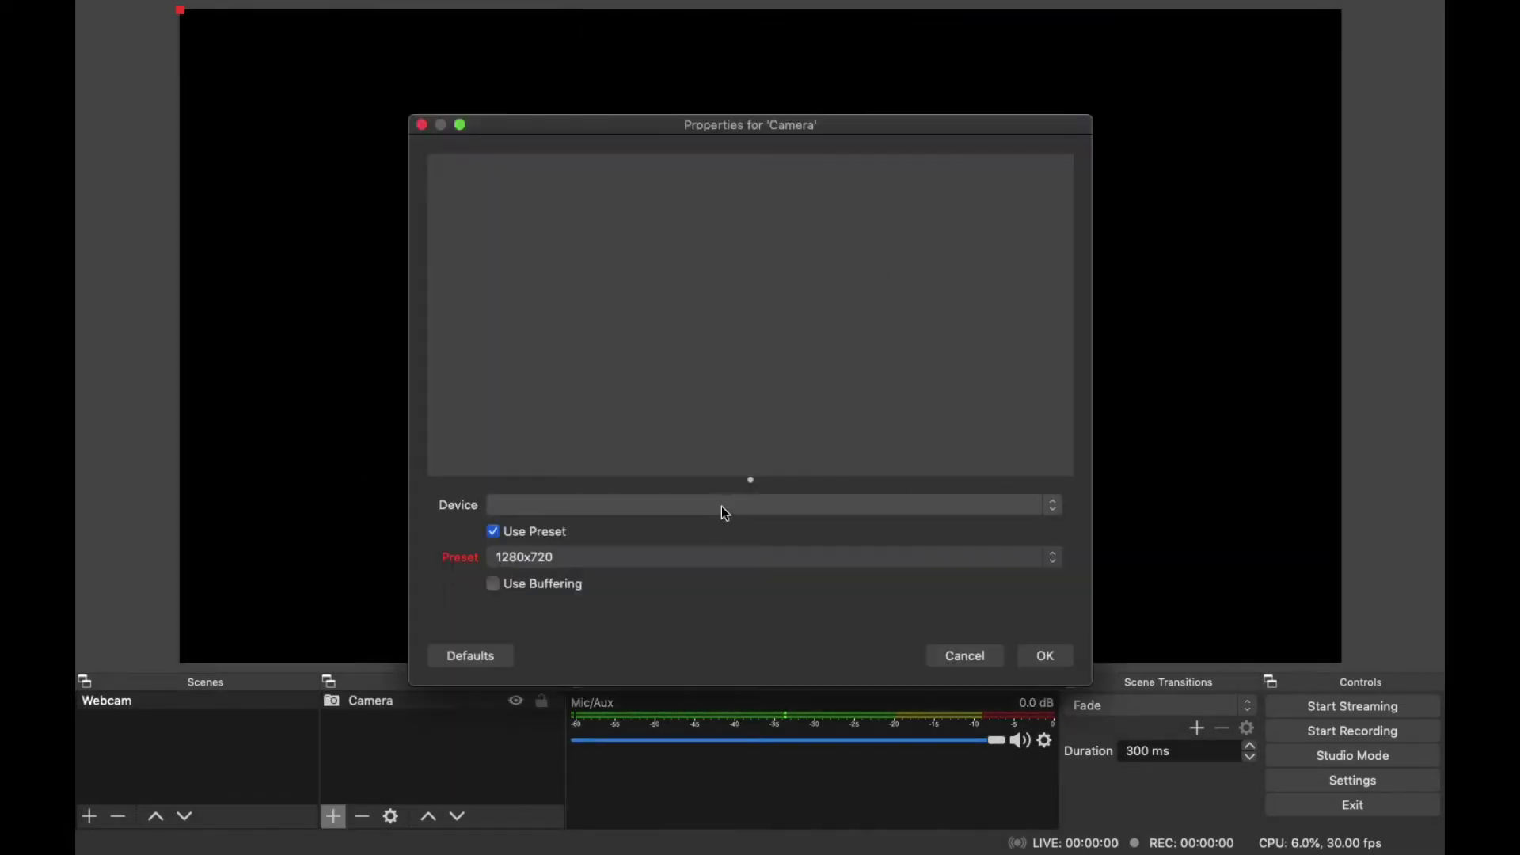
# Set the Camera source's device to Razer Kiyo with the High preset and confirm.
pyautogui.click(1057, 516)
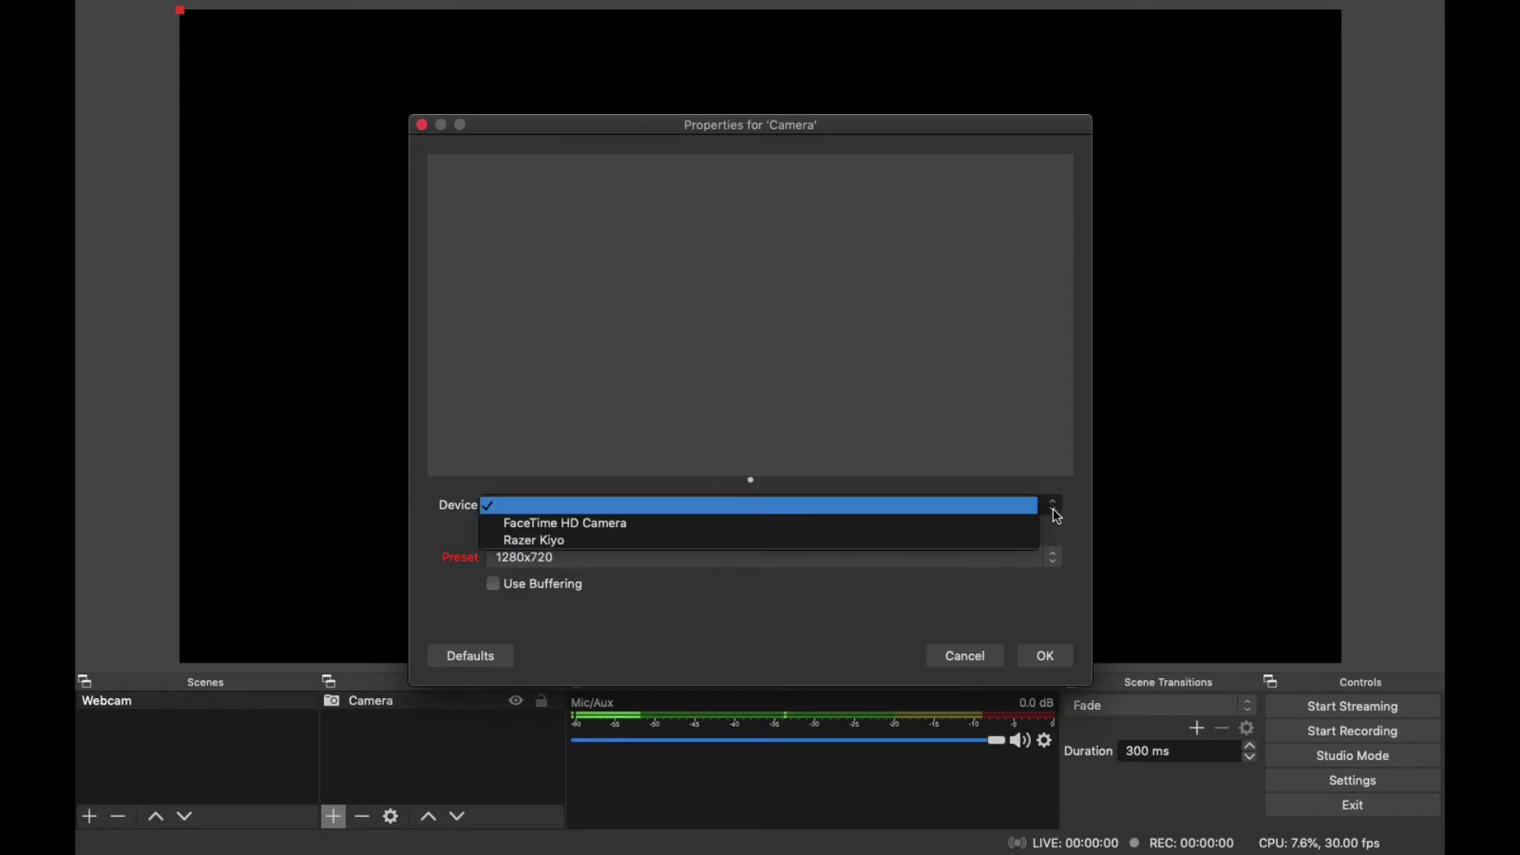
pyautogui.click(777, 524)
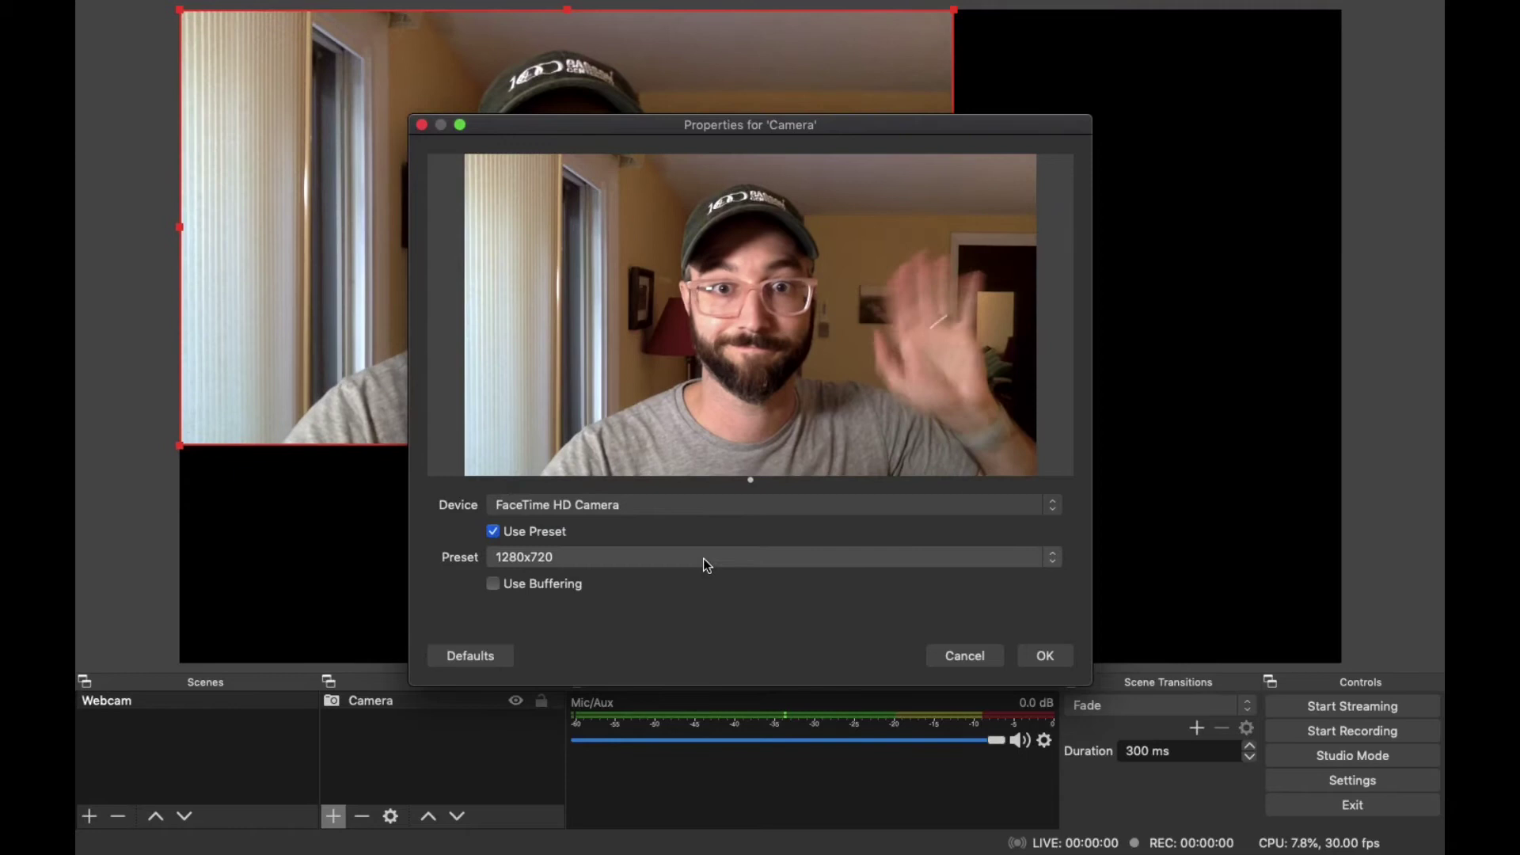
pyautogui.click(704, 560)
pyautogui.click(684, 627)
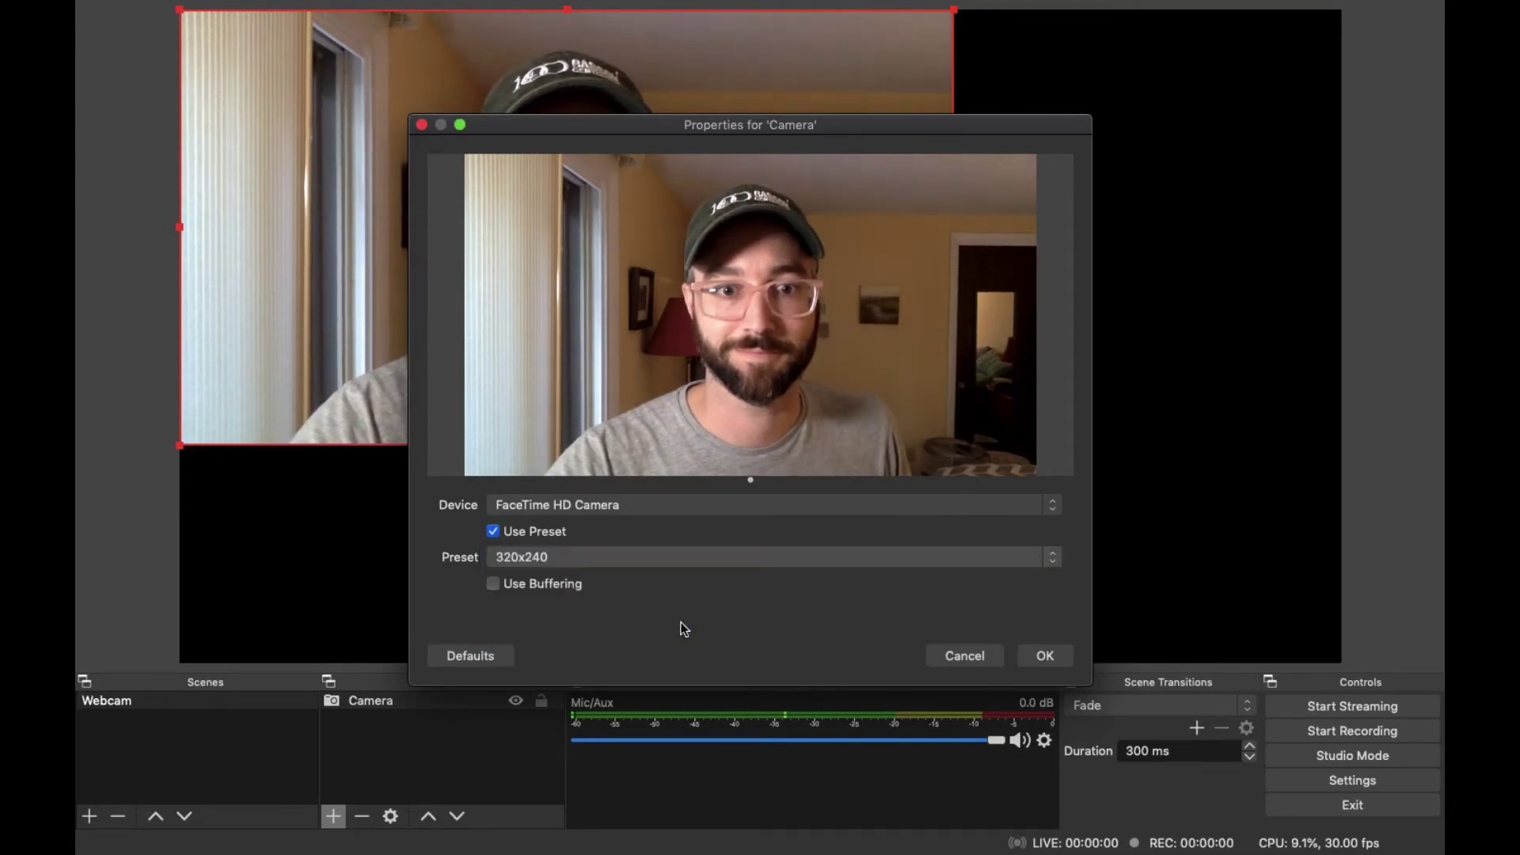
pyautogui.click(695, 558)
pyautogui.click(688, 577)
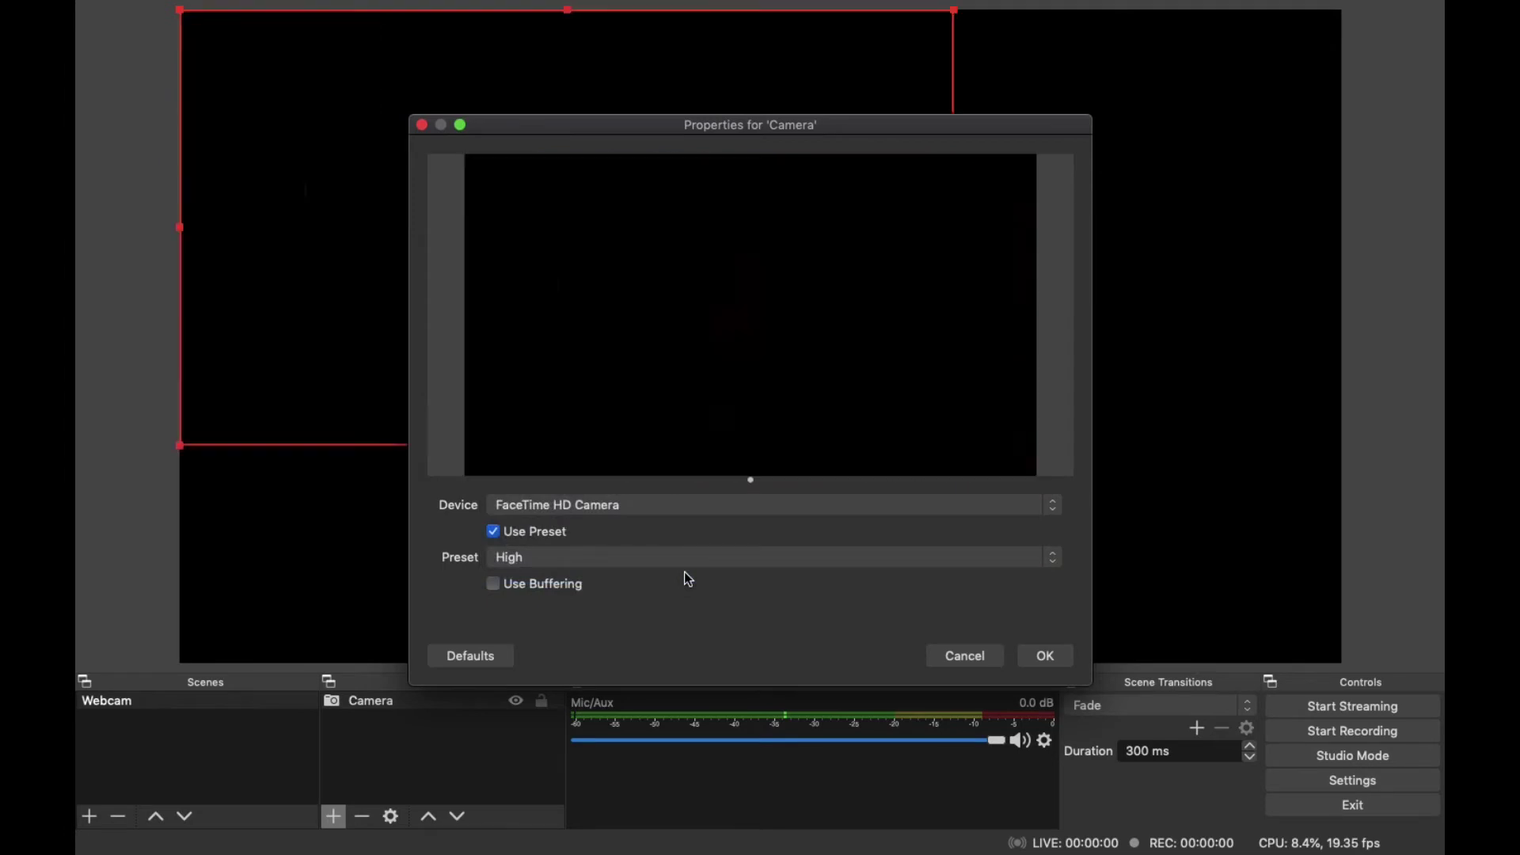
pyautogui.click(677, 504)
pyautogui.click(663, 519)
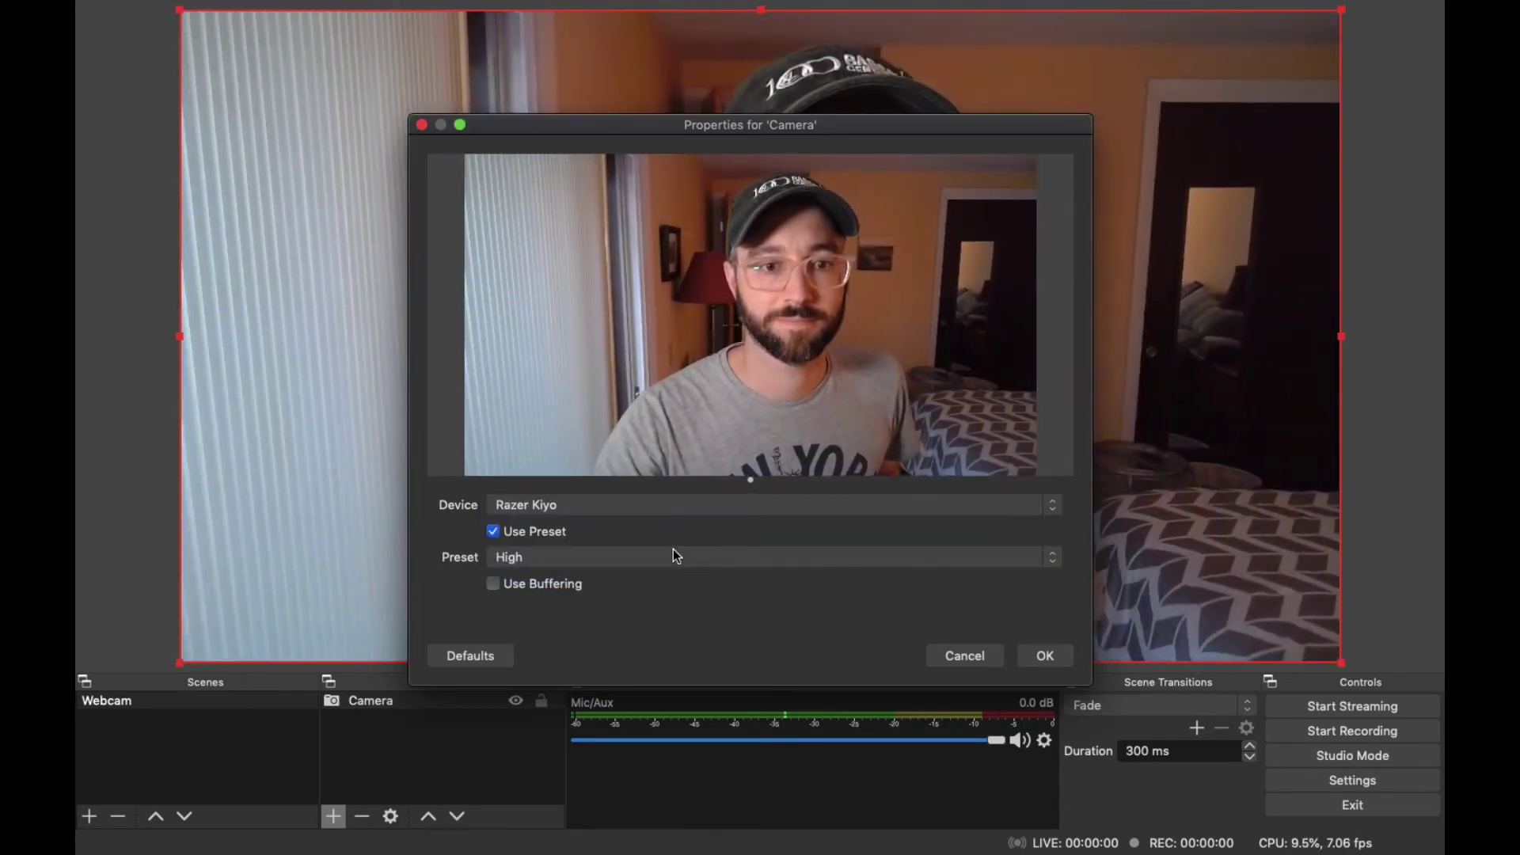
pyautogui.click(667, 559)
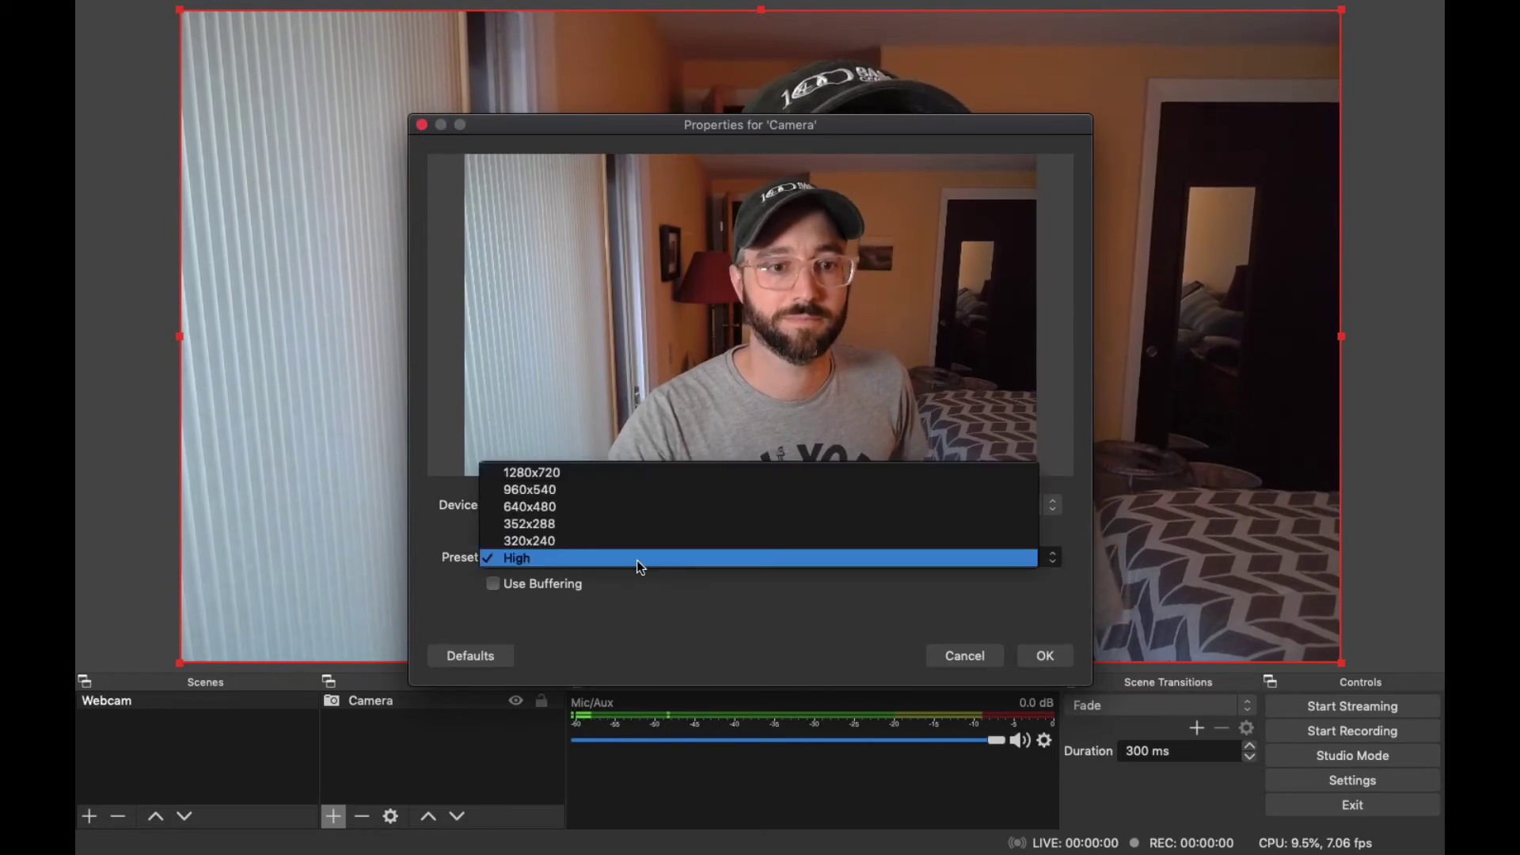
pyautogui.click(633, 559)
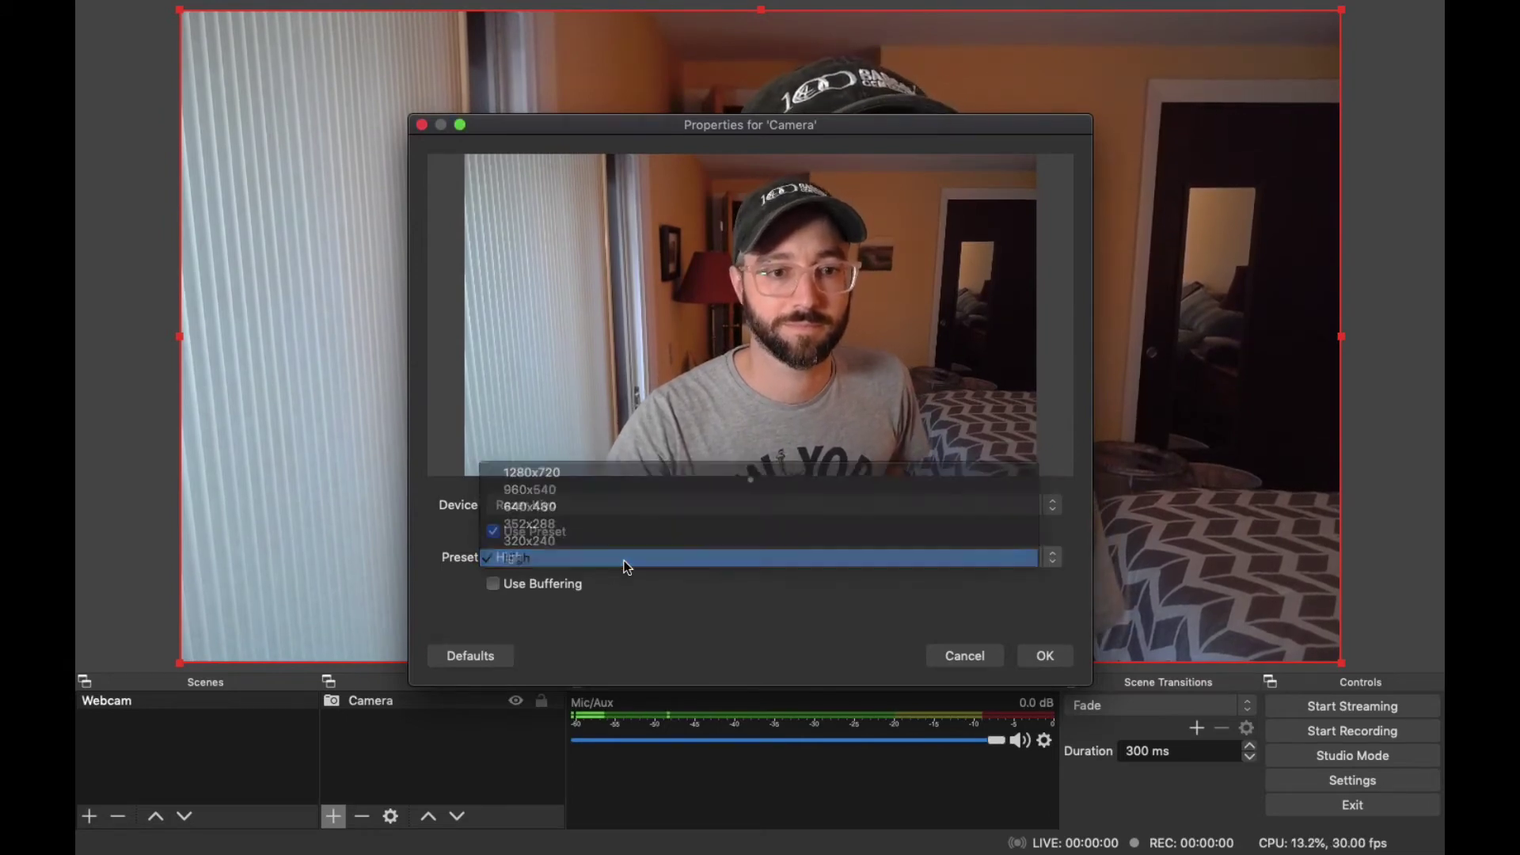
pyautogui.click(1045, 656)
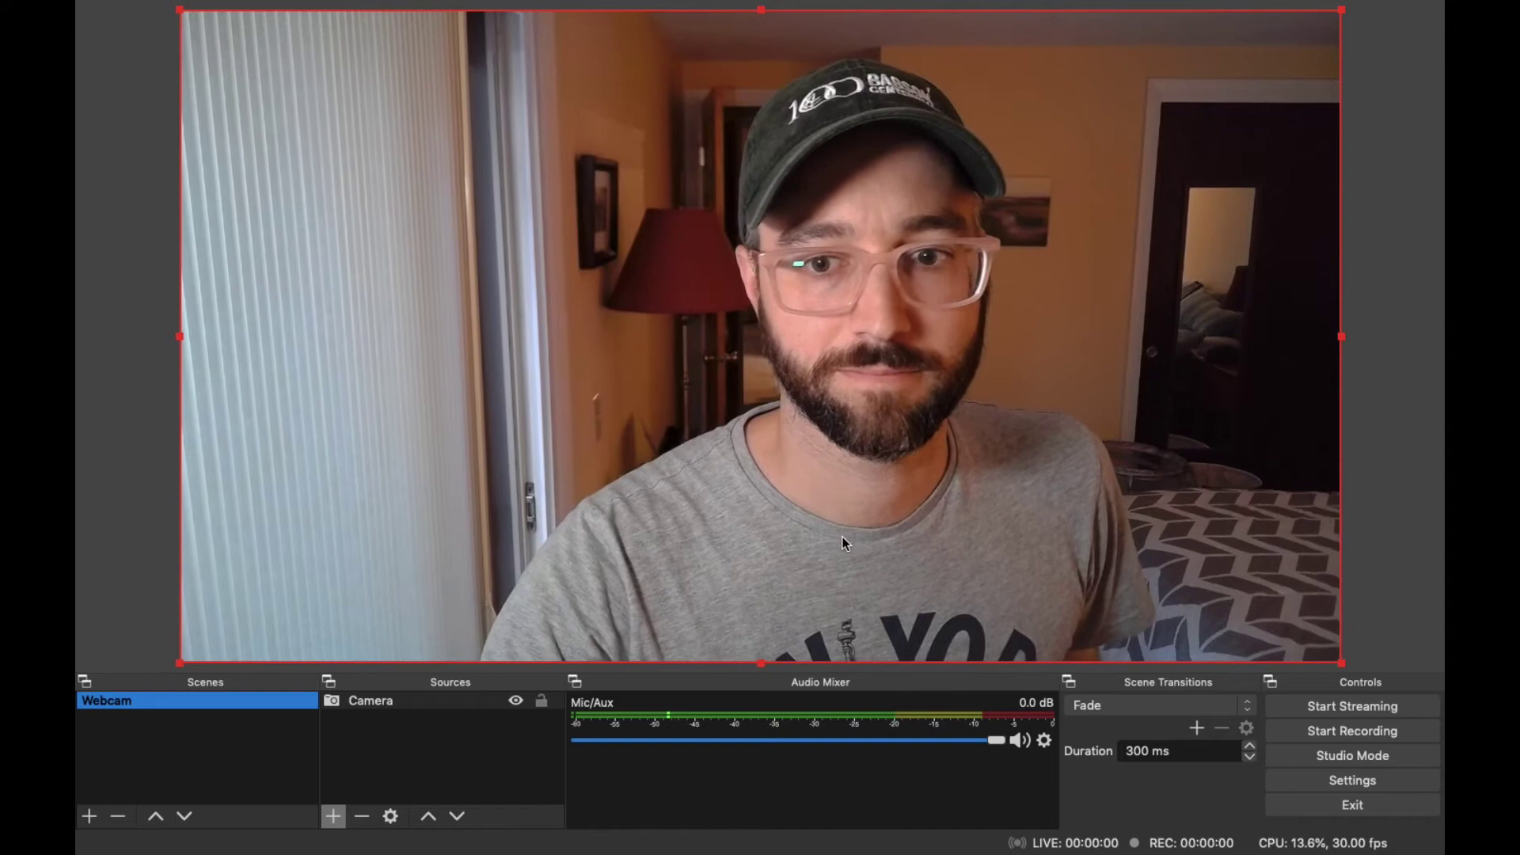
# Lock the Camera source, then add and select a new scene named 'Screen capture'.
pyautogui.click(541, 702)
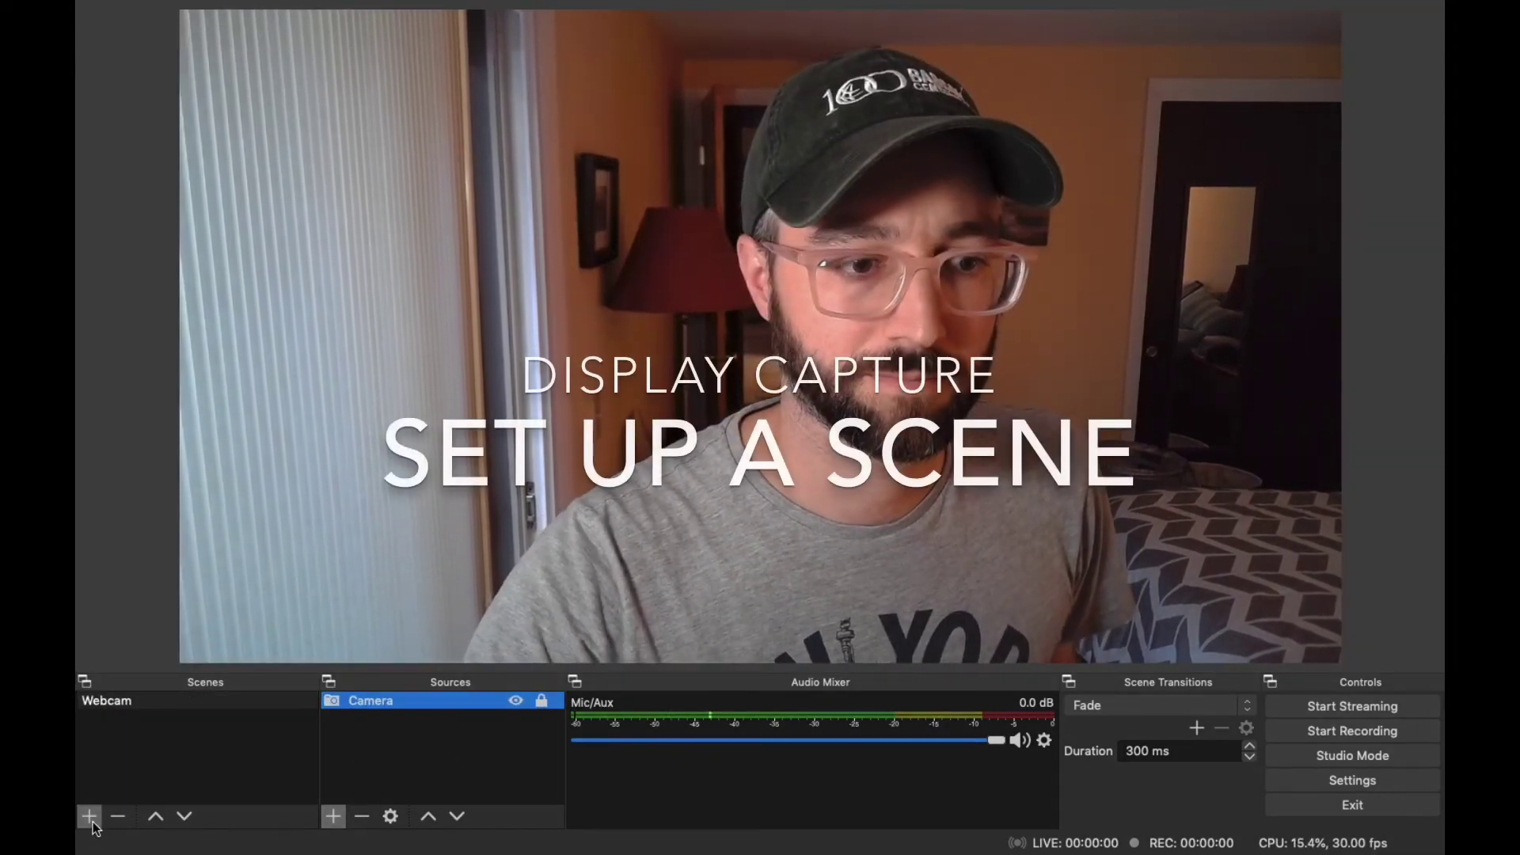
pyautogui.click(91, 820)
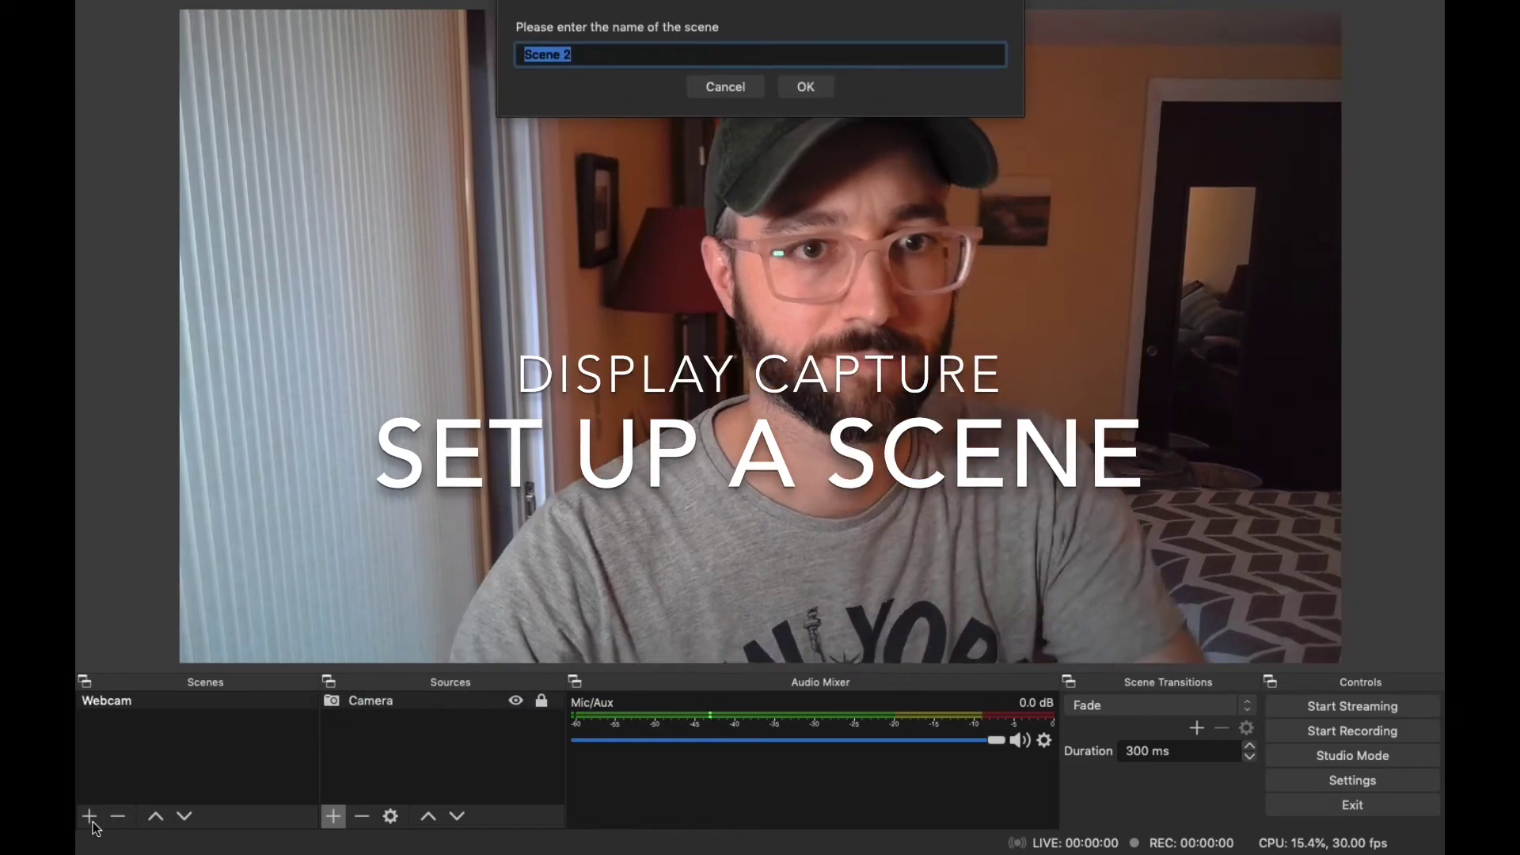
pyautogui.write('Screen capture')
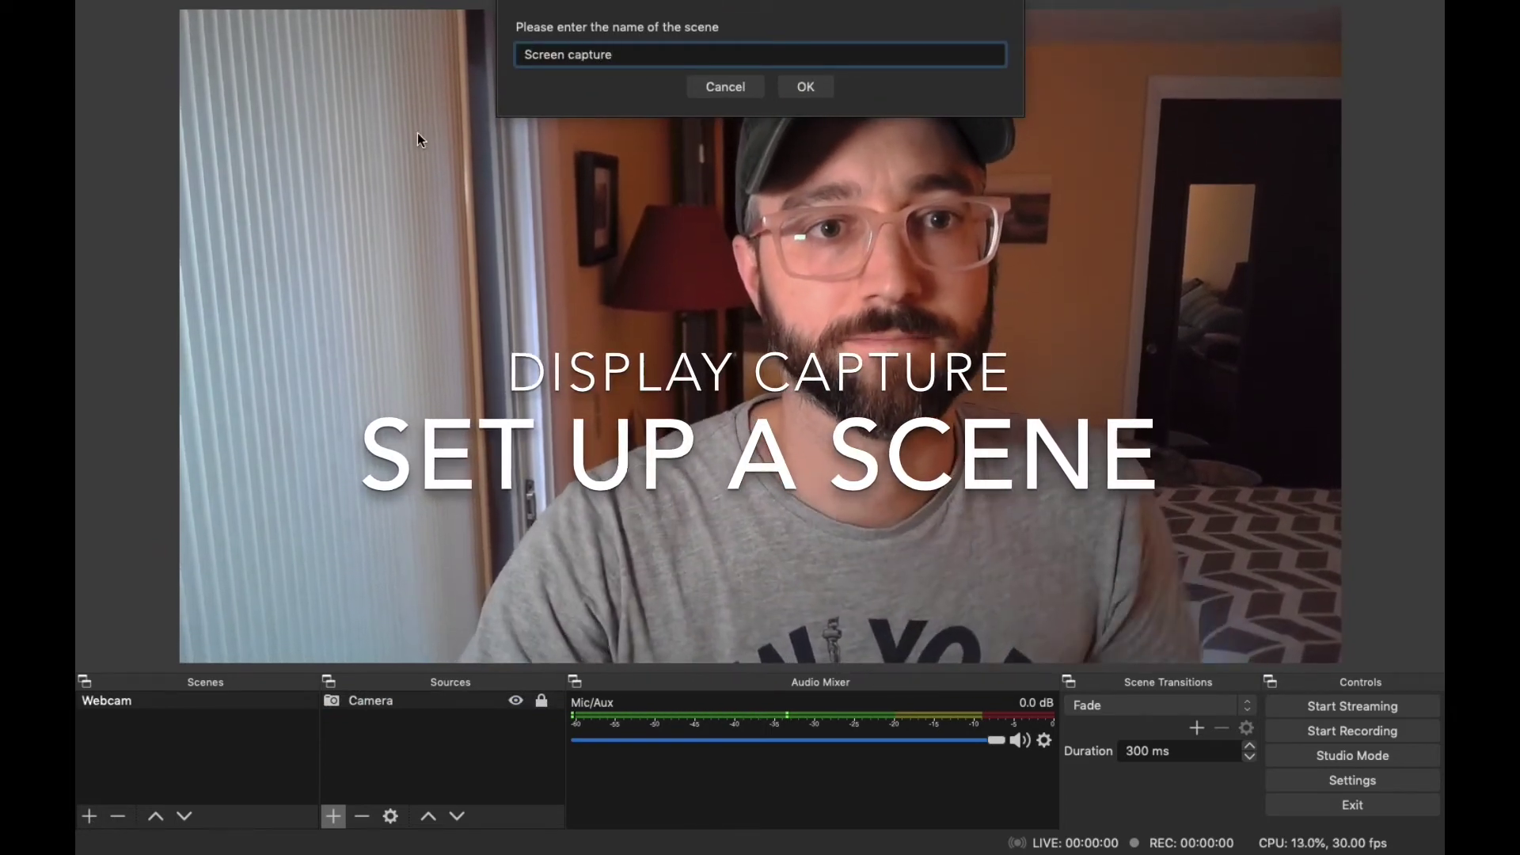
pyautogui.click(788, 92)
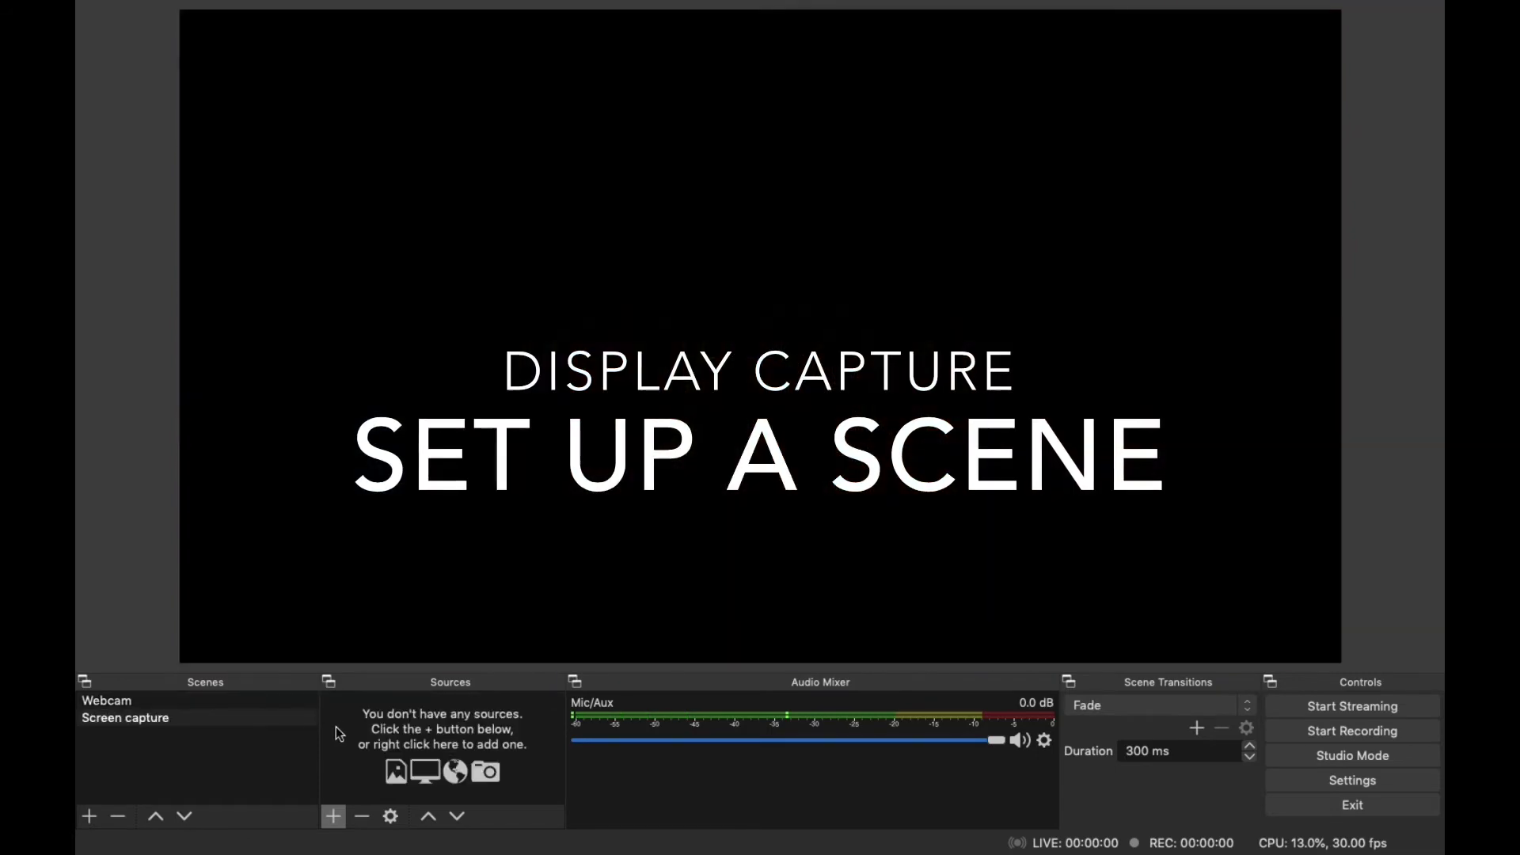
pyautogui.click(239, 721)
pyautogui.click(333, 816)
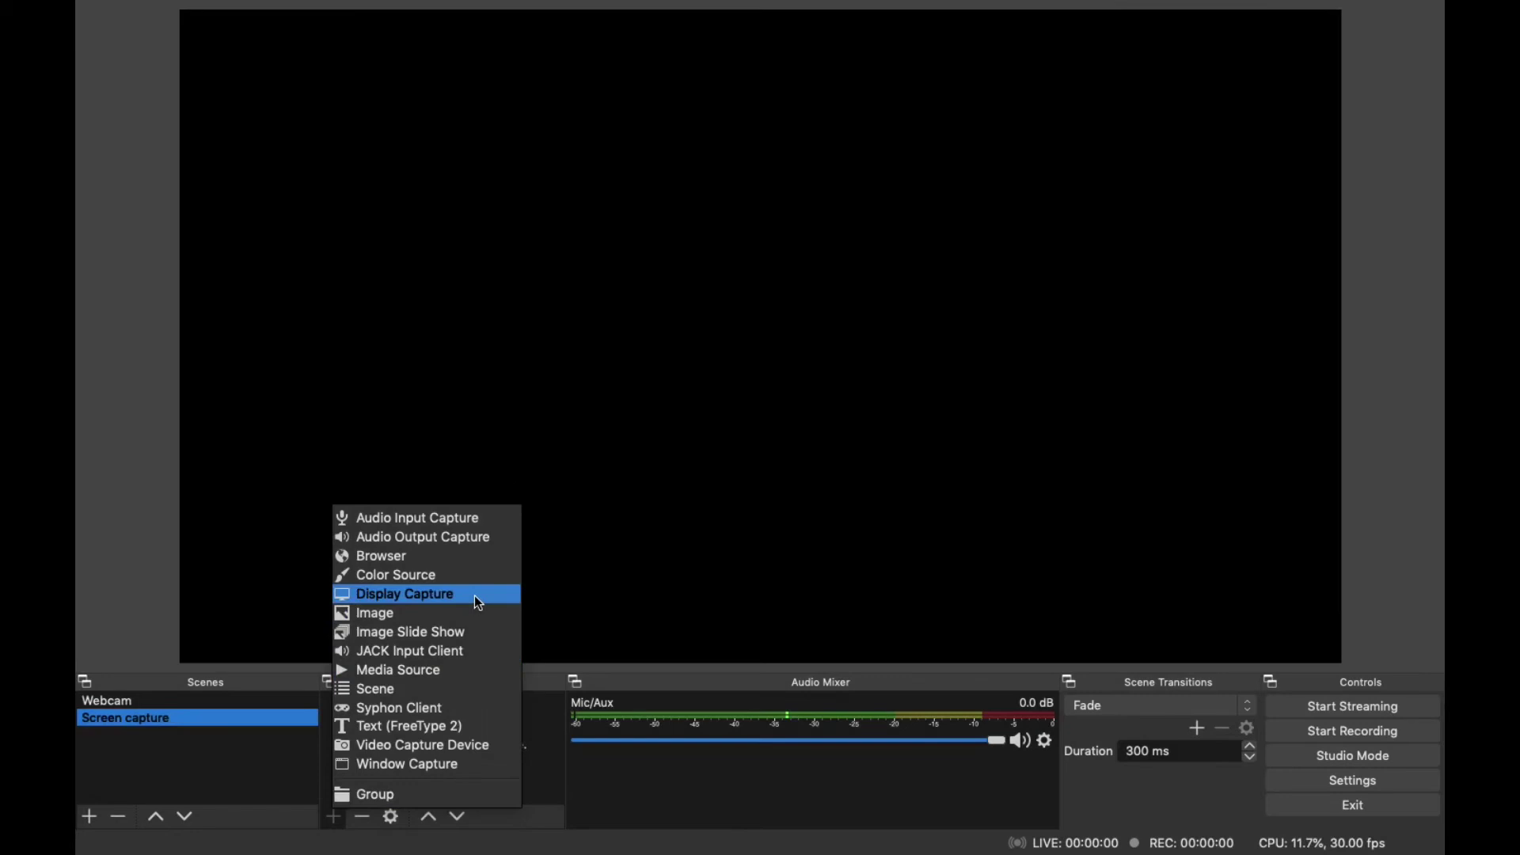
# Add a Display Capture source with its default name, showing display 0's desktop.
pyautogui.click(475, 598)
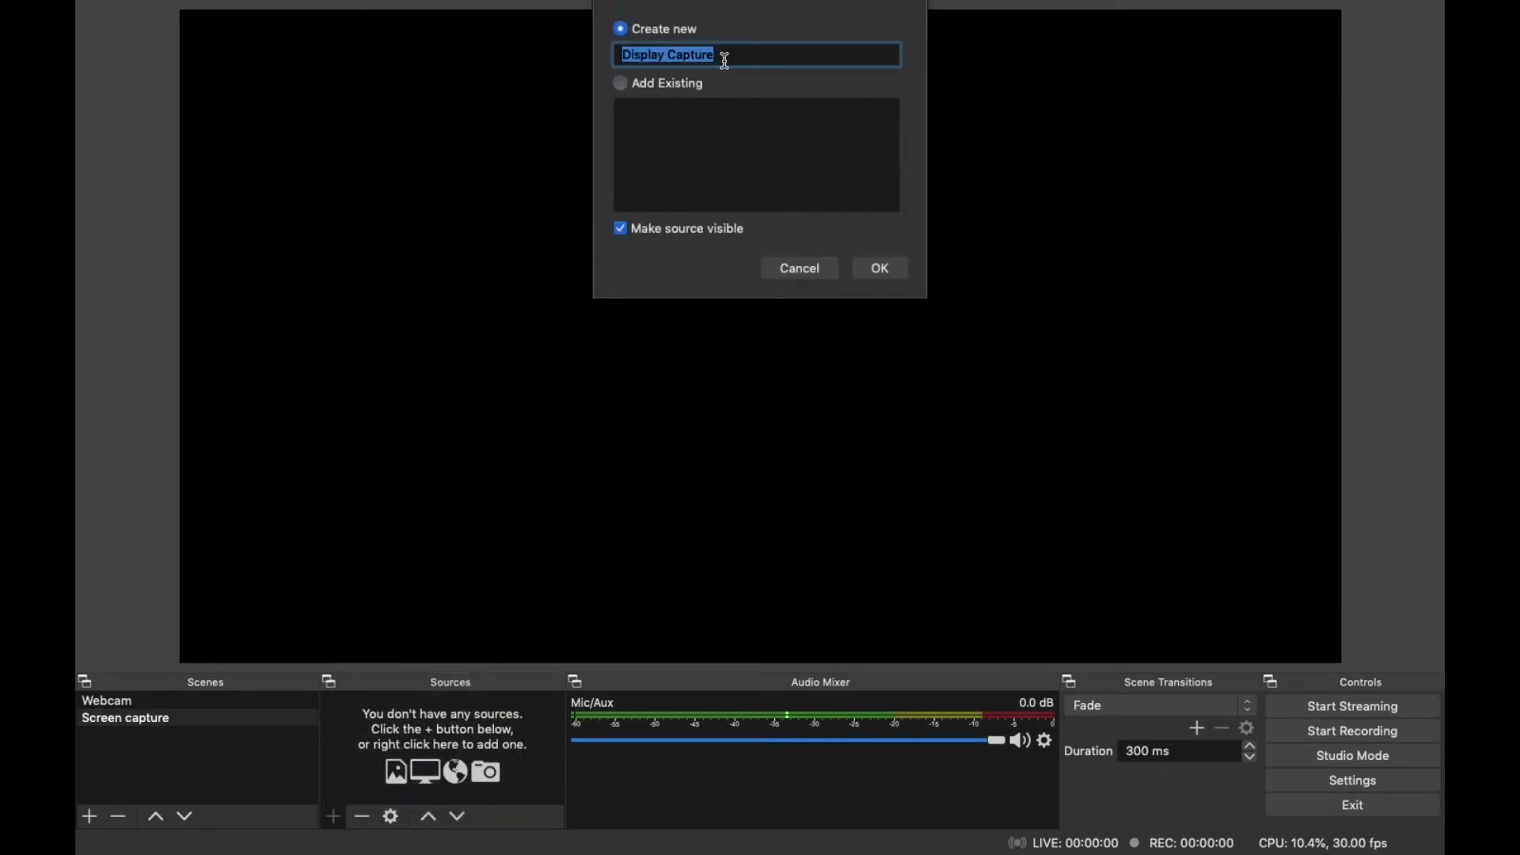
pyautogui.click(891, 267)
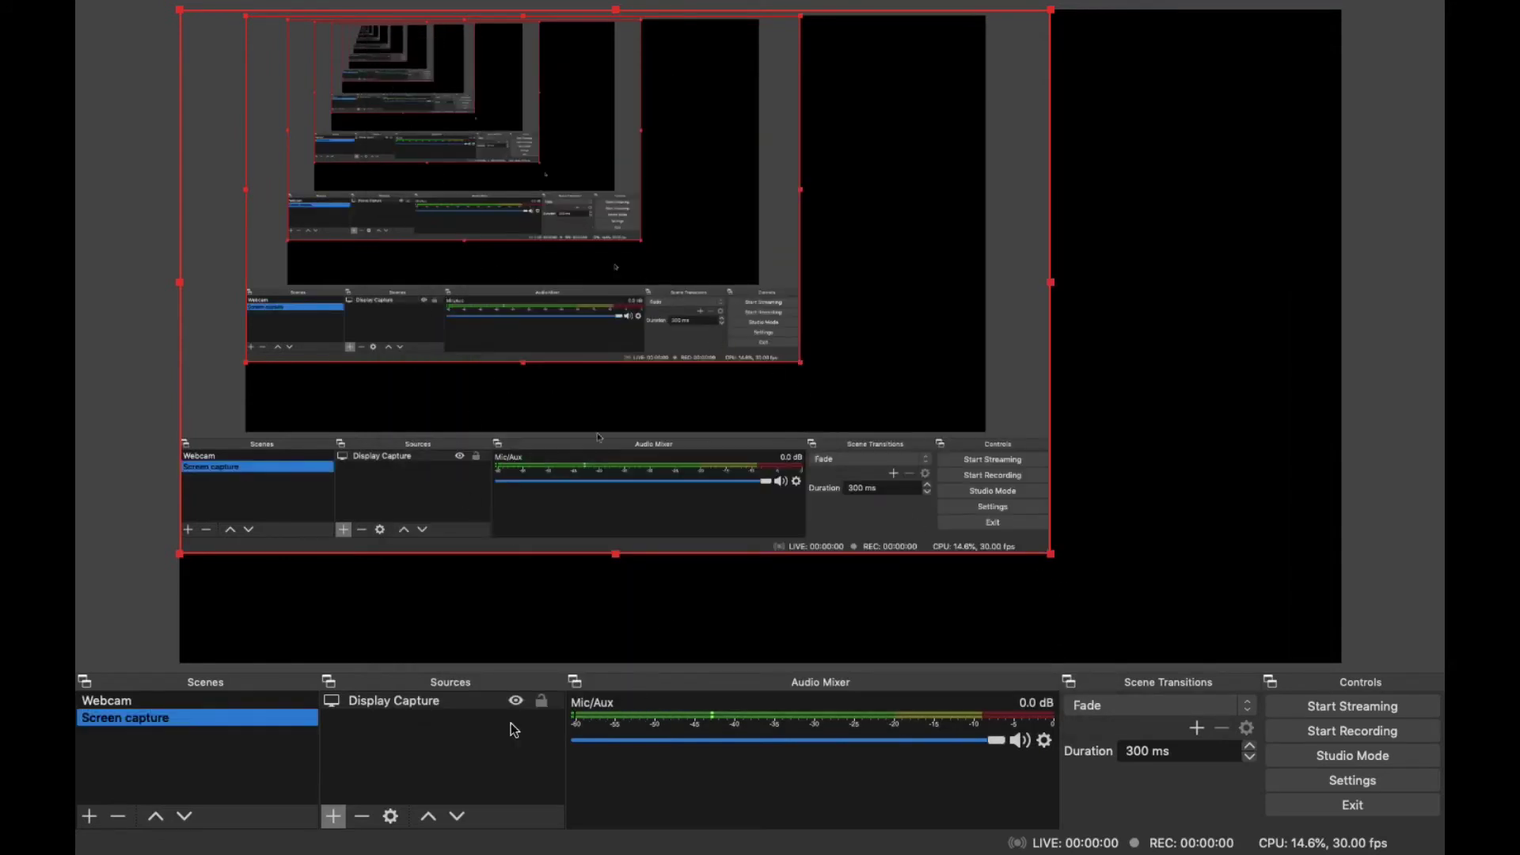
pyautogui.click(1051, 559)
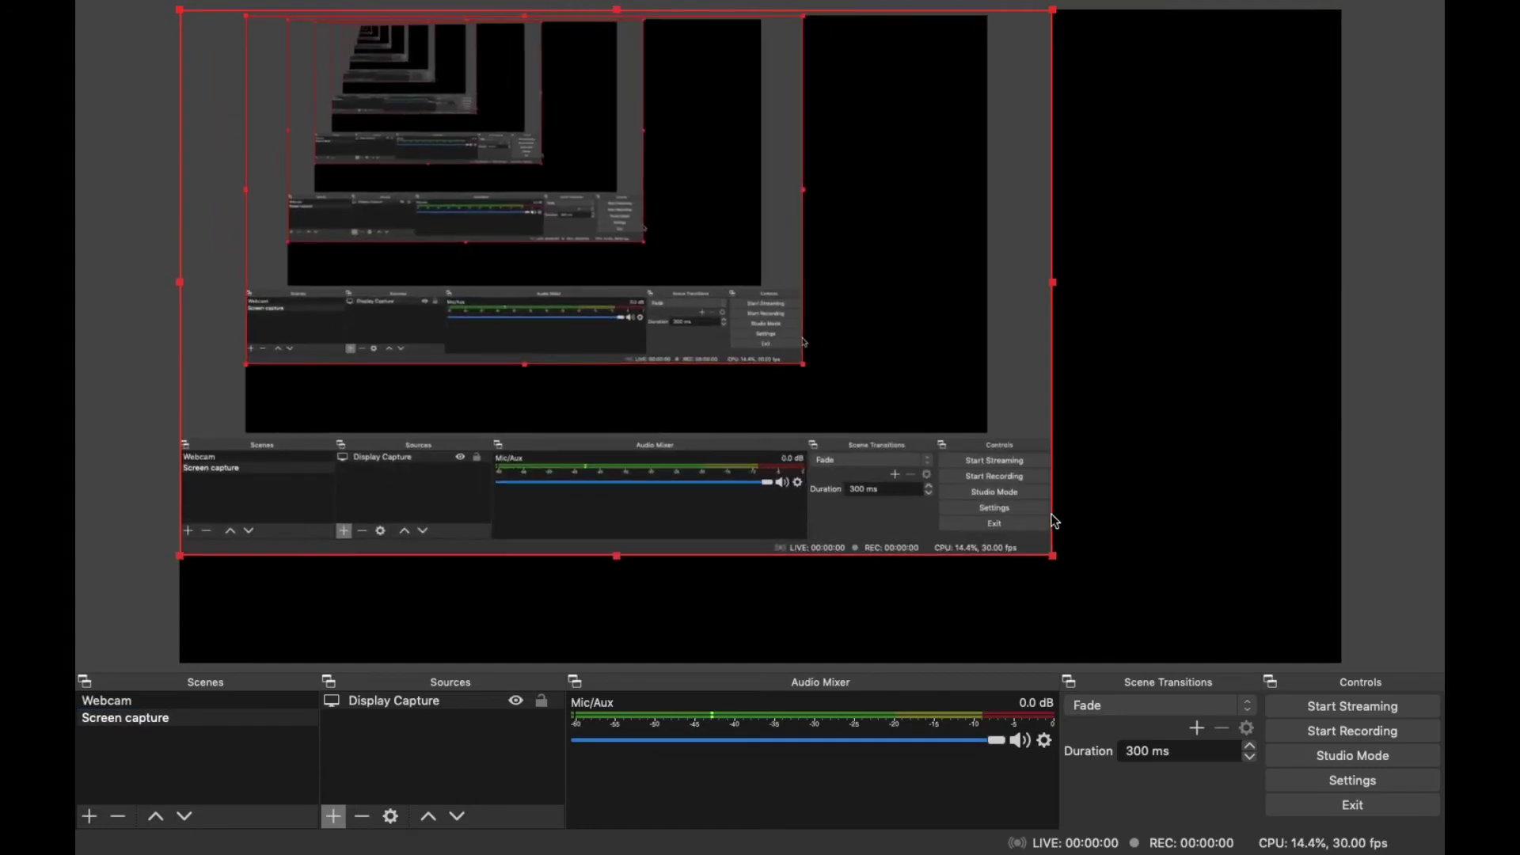
# Fit the Display Capture source to the screen and open its Edit Transform dialog.
pyautogui.rightClick(462, 697)
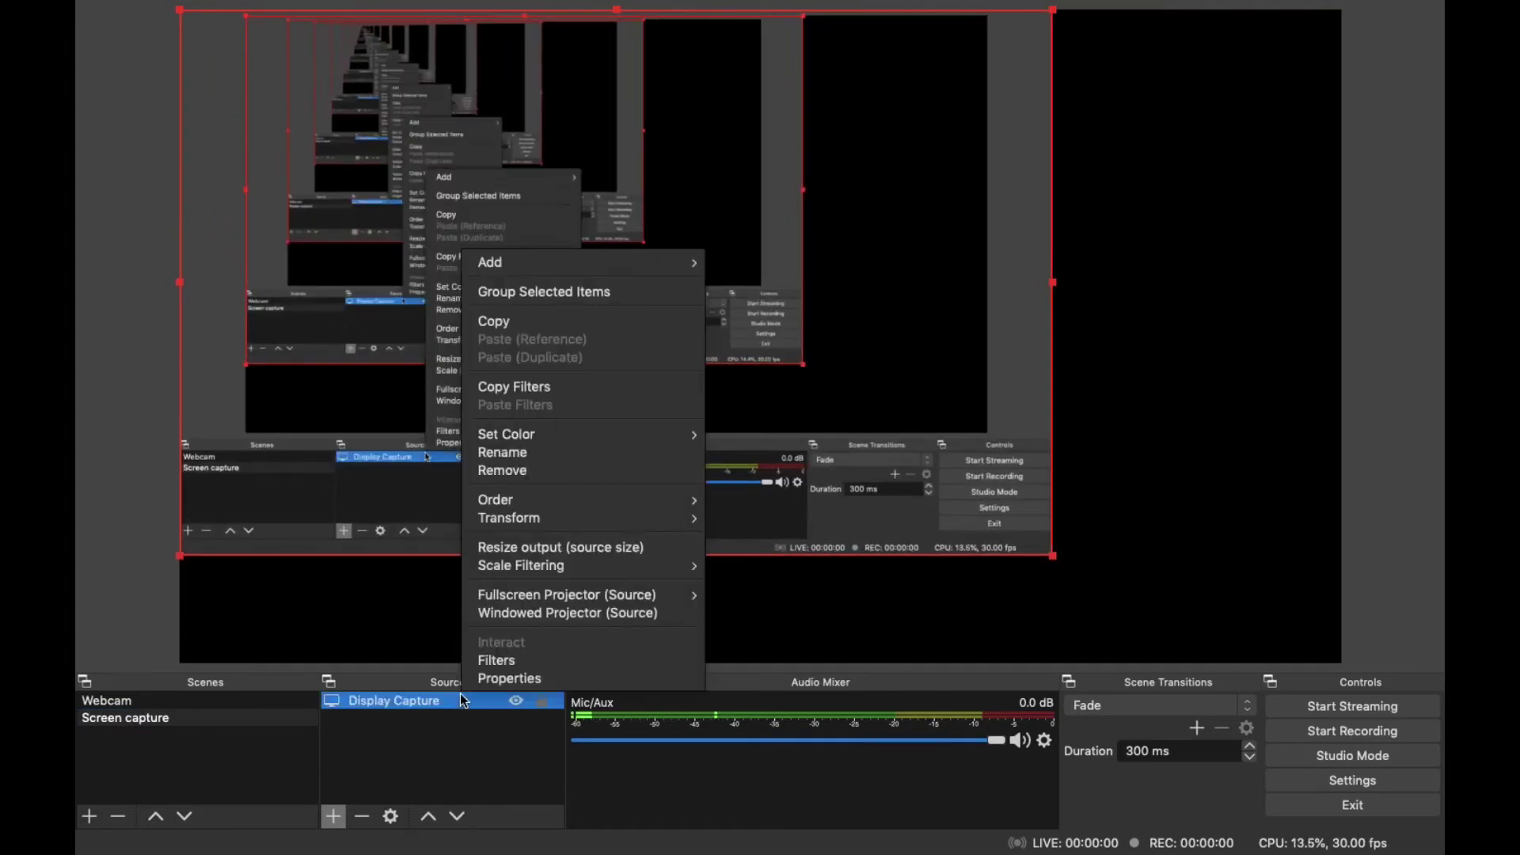
pyautogui.moveTo(599, 524)
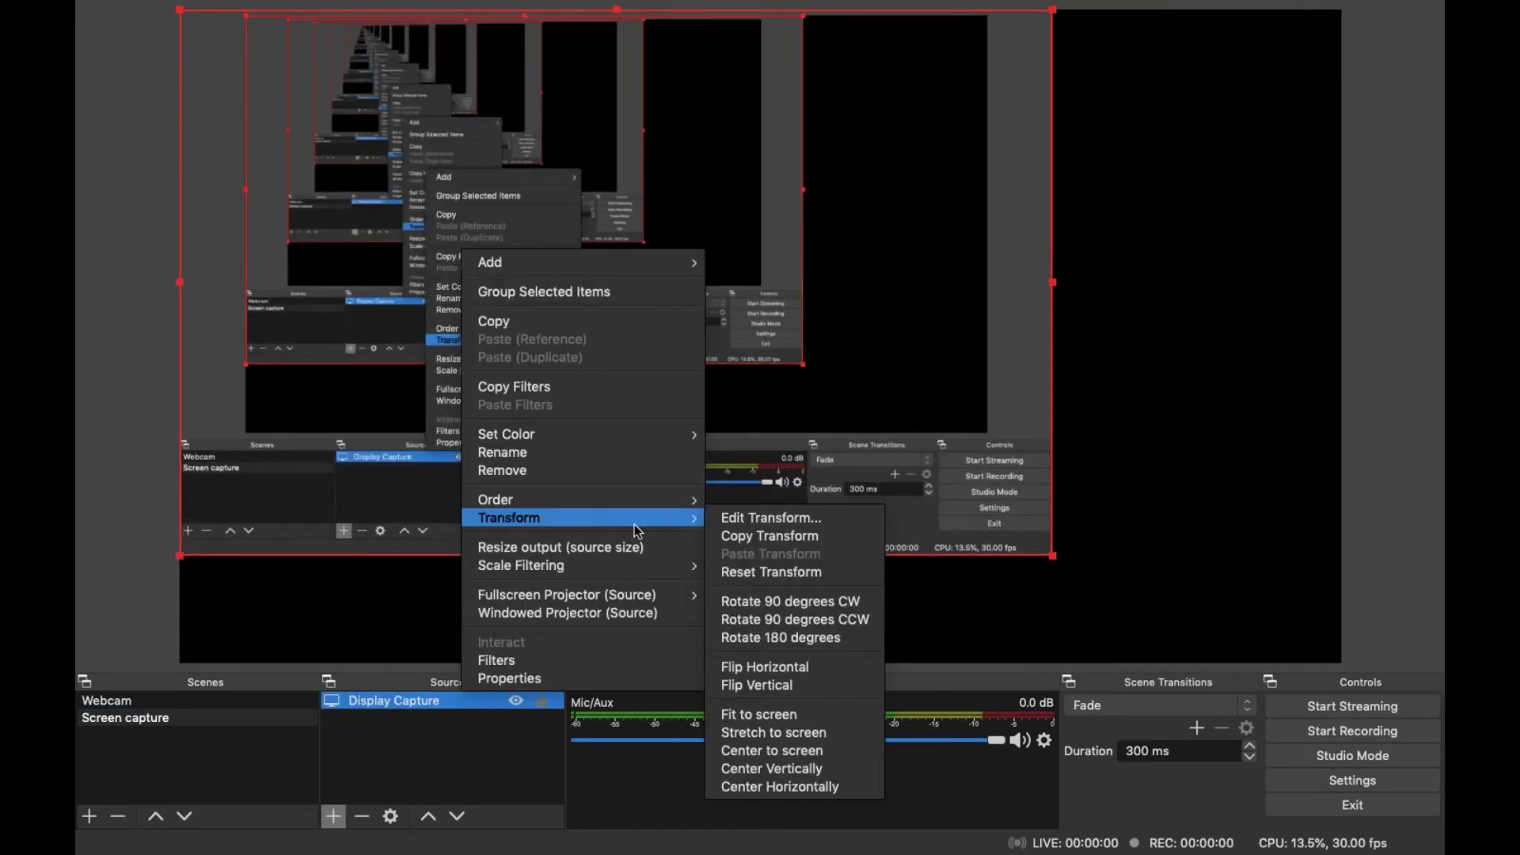
pyautogui.click(799, 715)
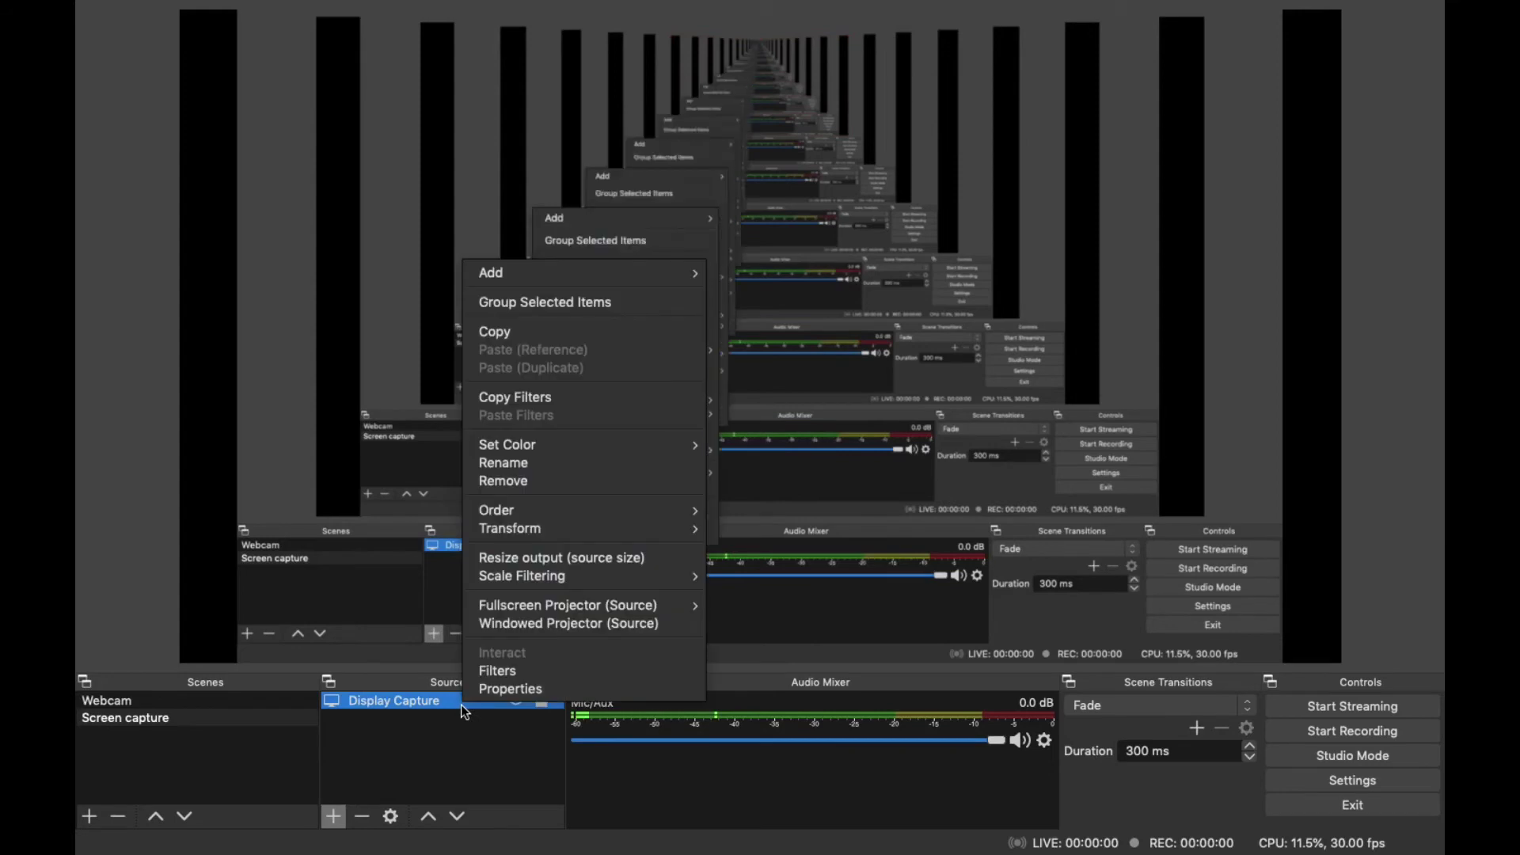
pyautogui.moveTo(597, 530)
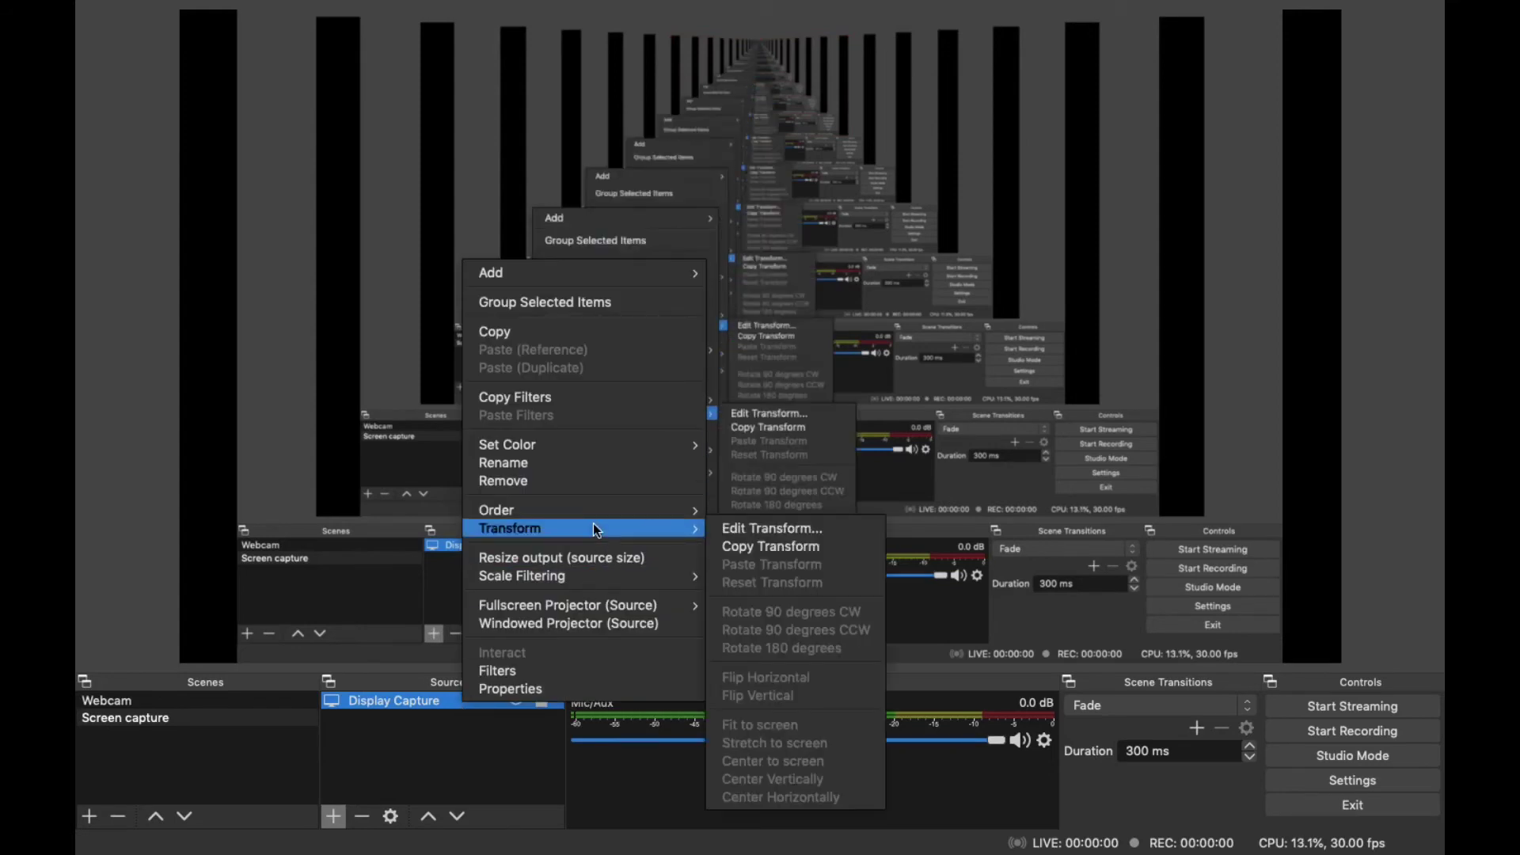
pyautogui.click(812, 527)
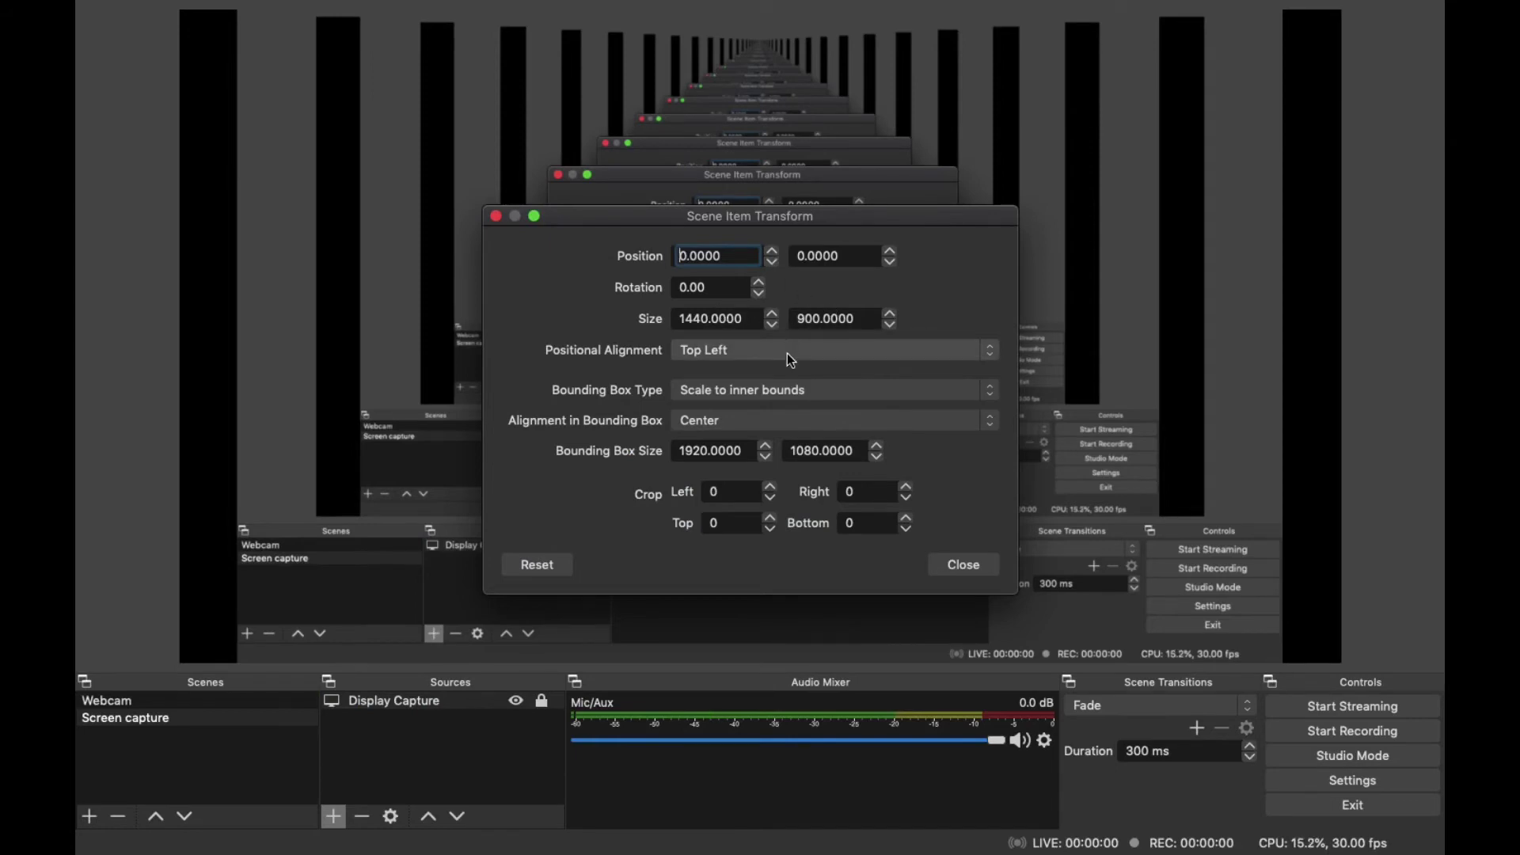
# Set the Display Capture's alignment in bounding box to Center Left.
pyautogui.click(741, 421)
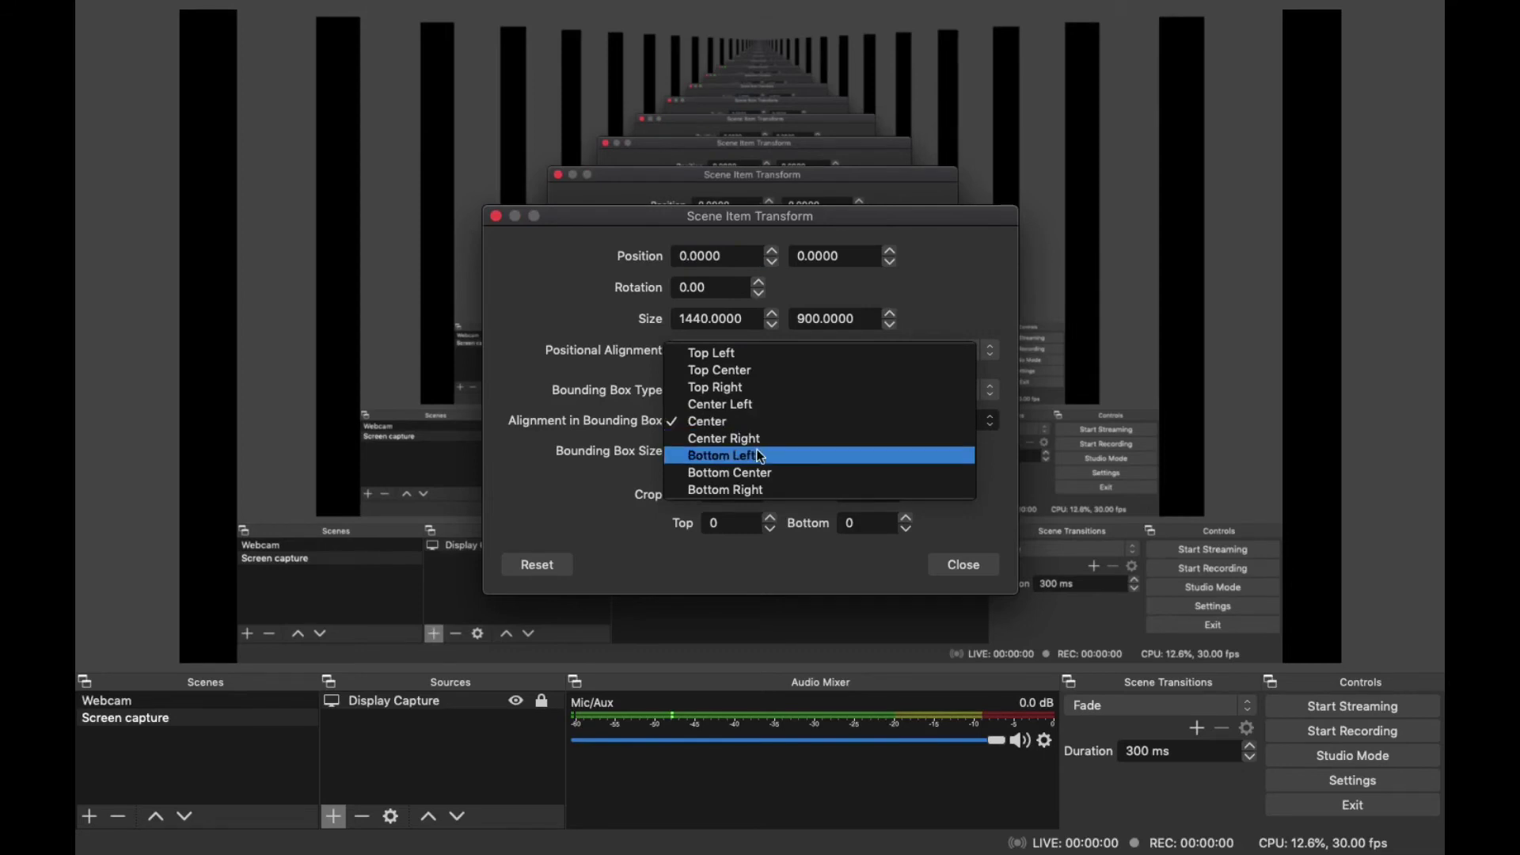
pyautogui.click(797, 402)
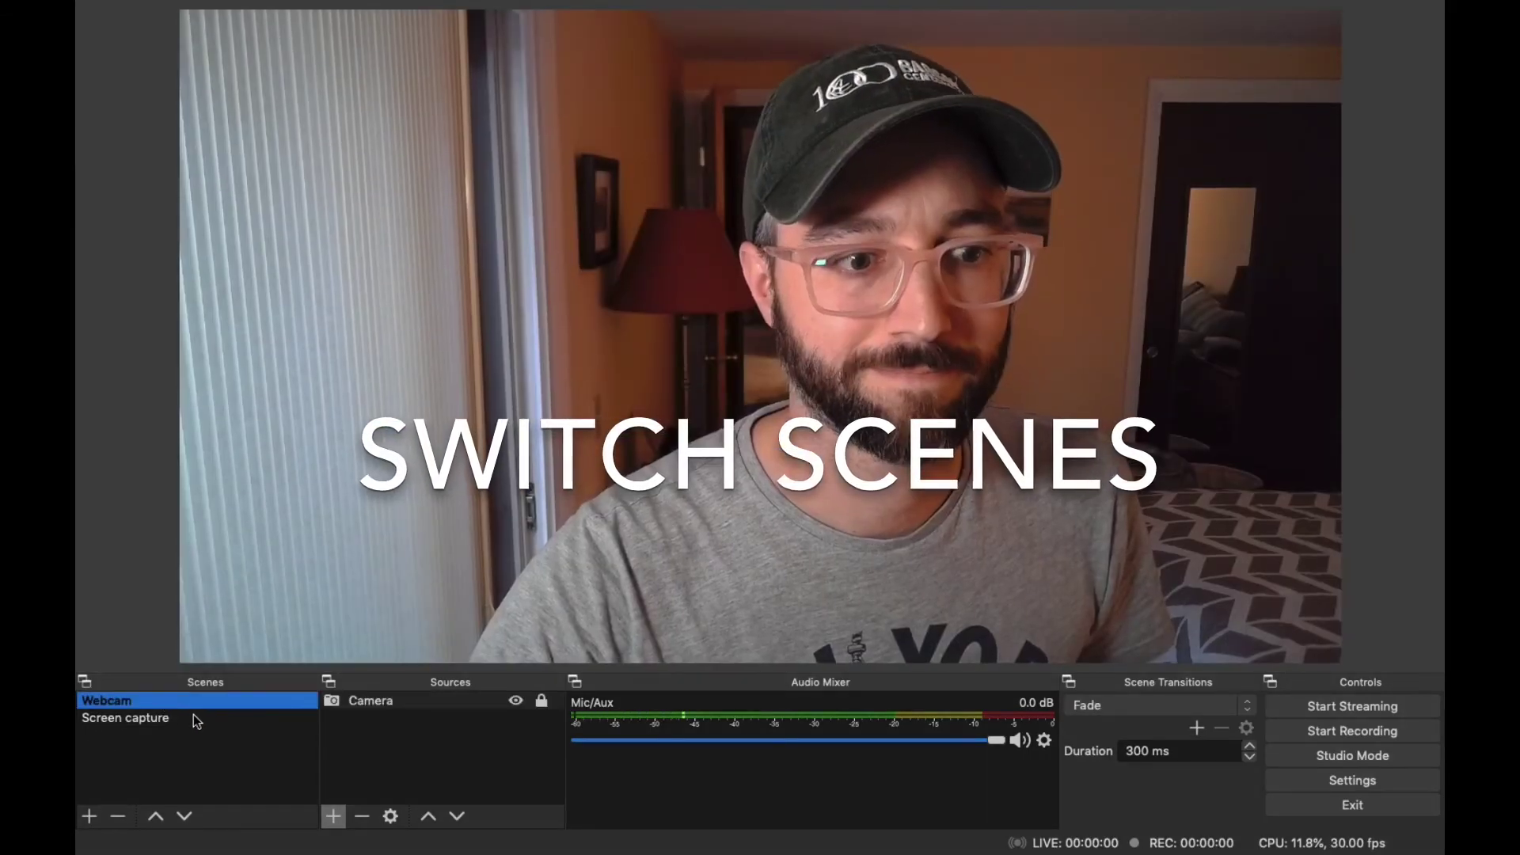
# Select the Screen capture scene in the Scenes list.
pyautogui.click(196, 717)
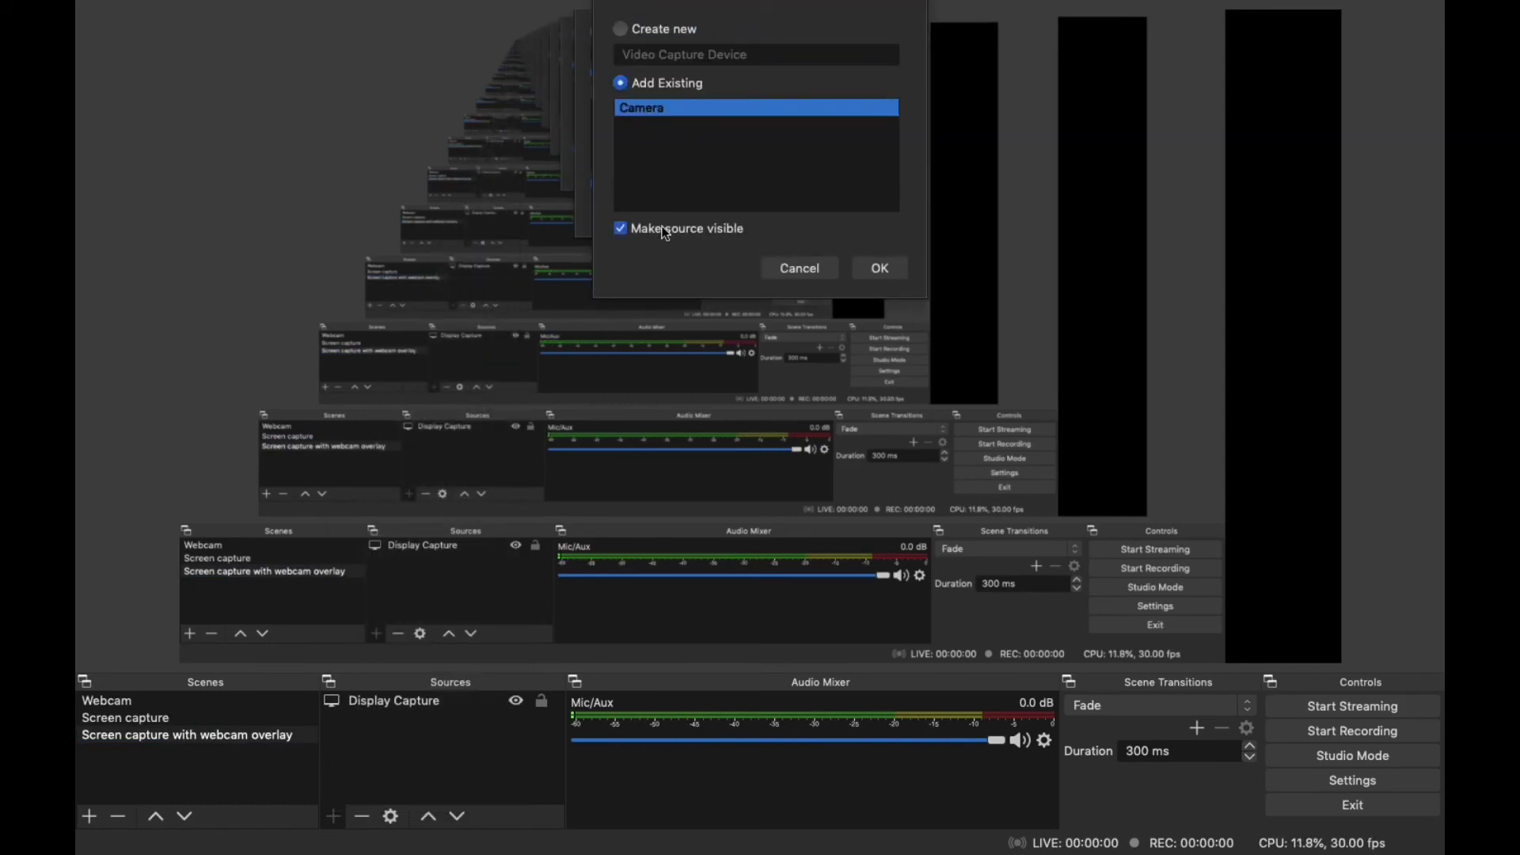
# Add the existing Camera source to the Screen capture with webcam overlay scene.
pyautogui.click(880, 271)
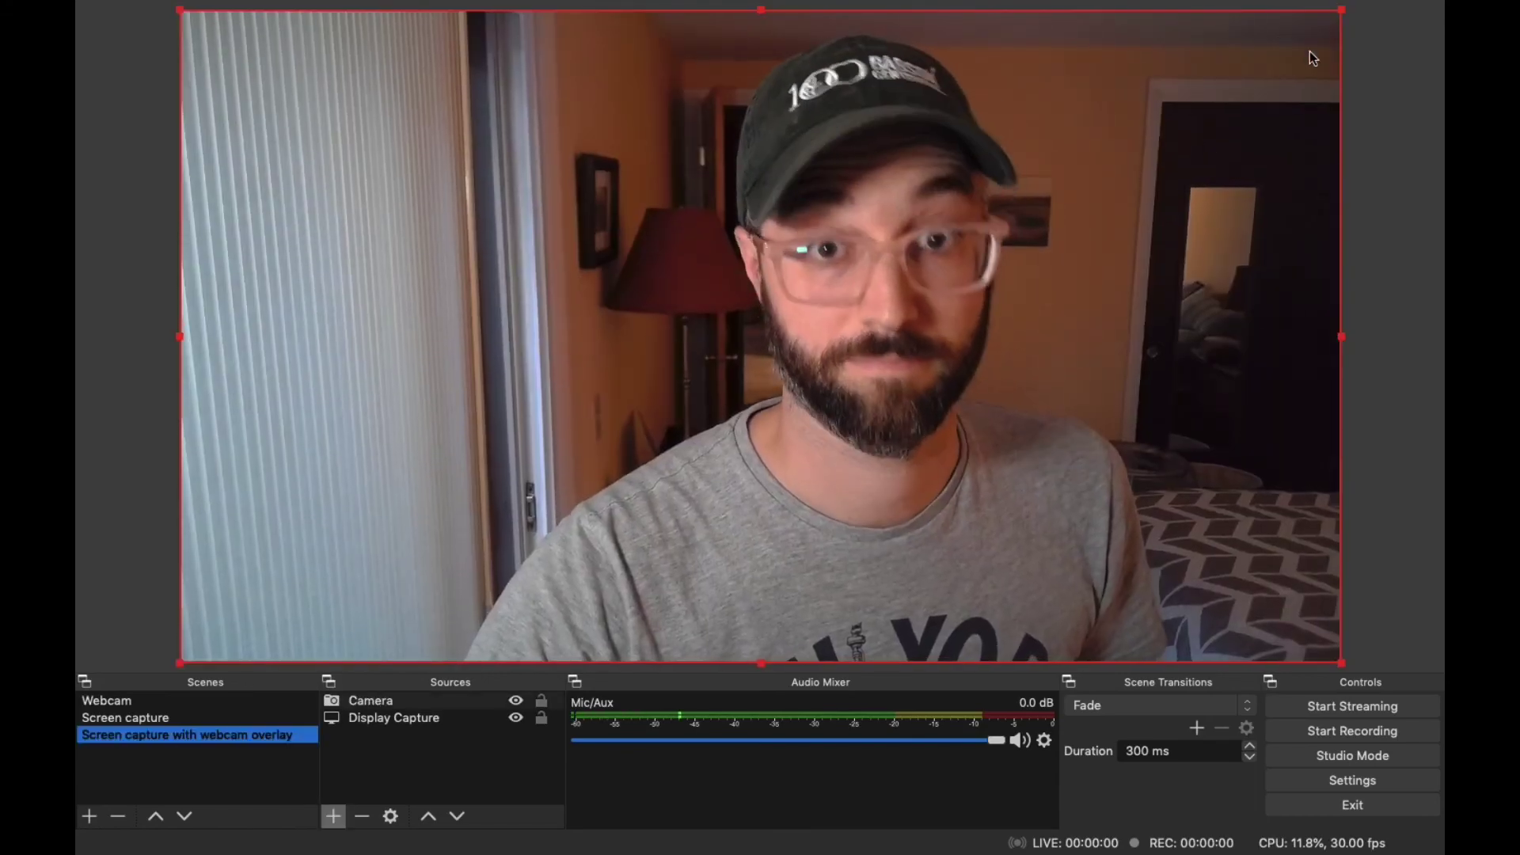